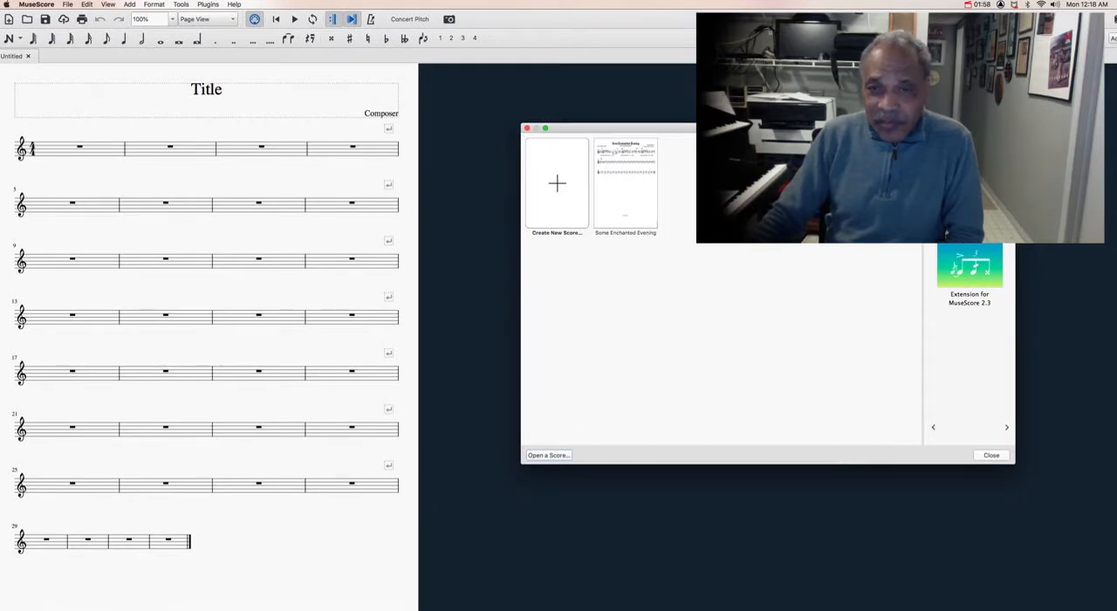
left_click(129, 5)
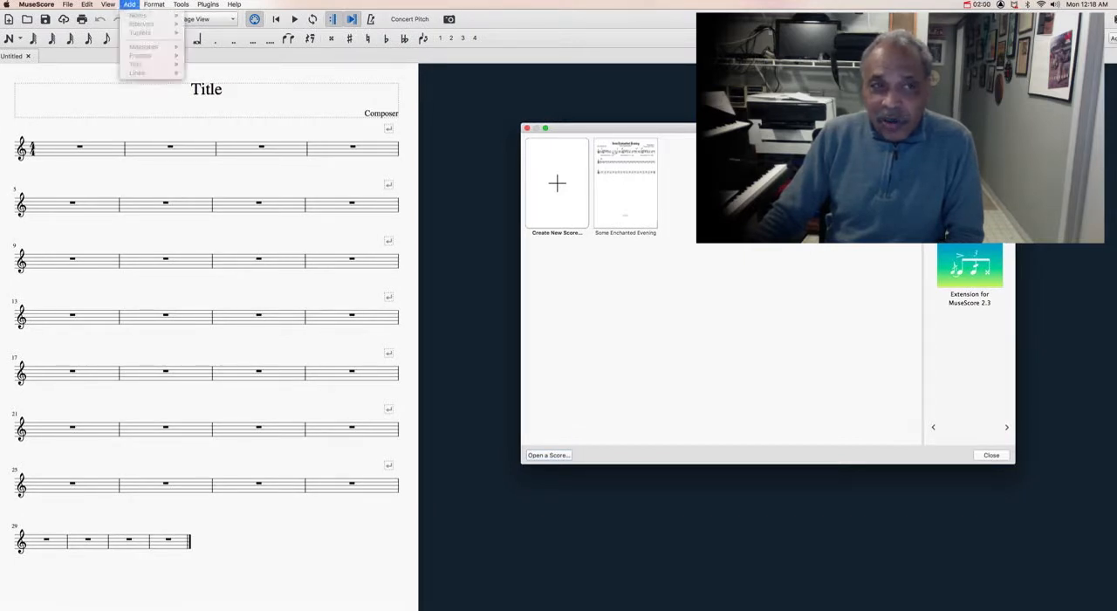
left_click(136, 127)
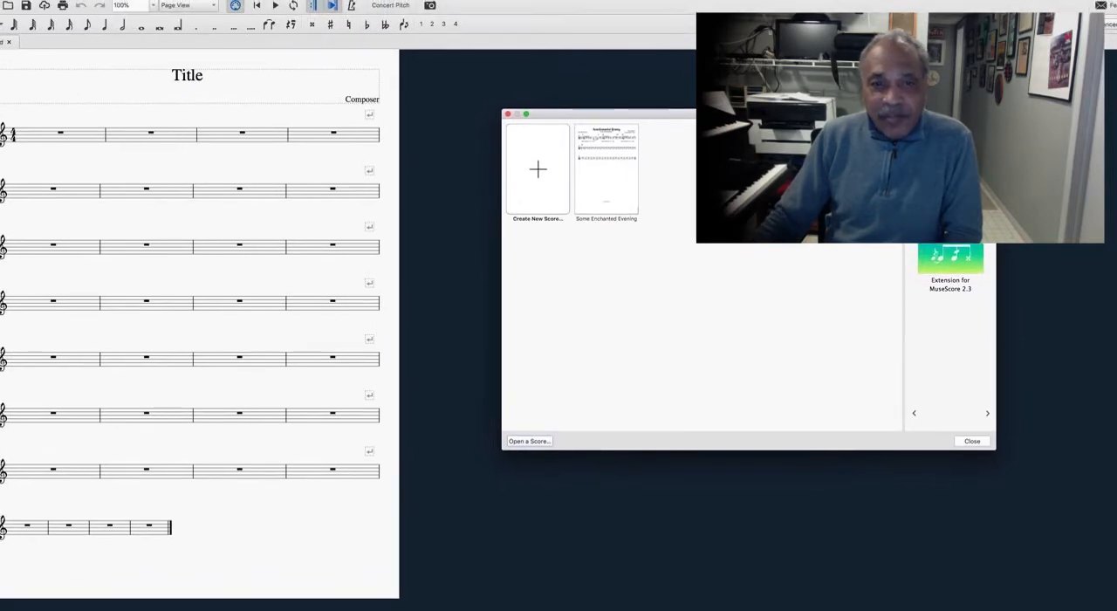
Step: Start a new score with blank score information, based on the Jazz Lead Sheet template
left_click(537, 169)
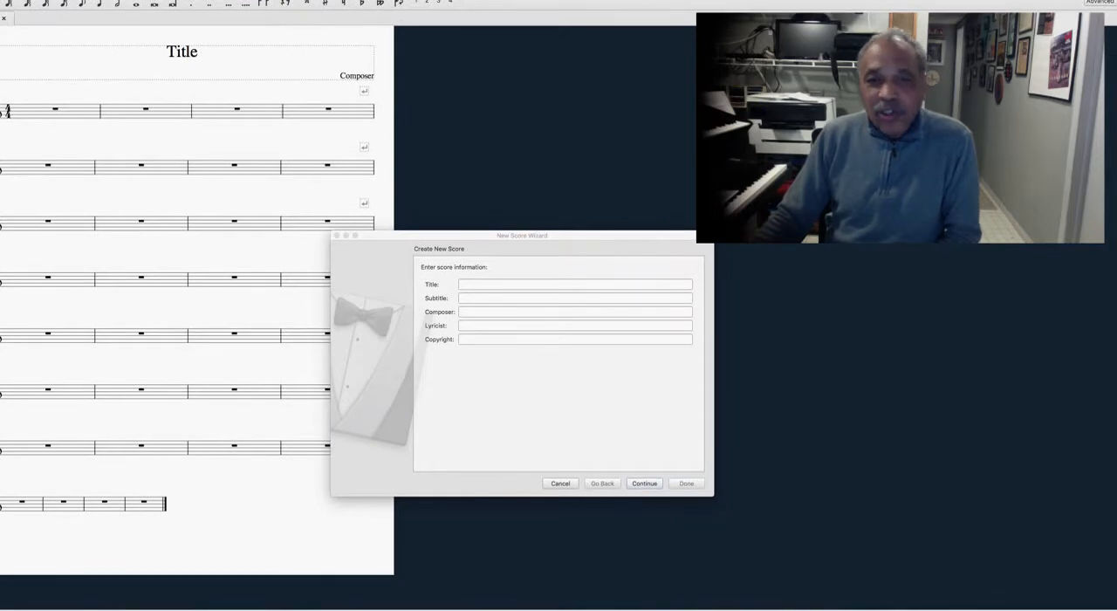
left_click(644, 483)
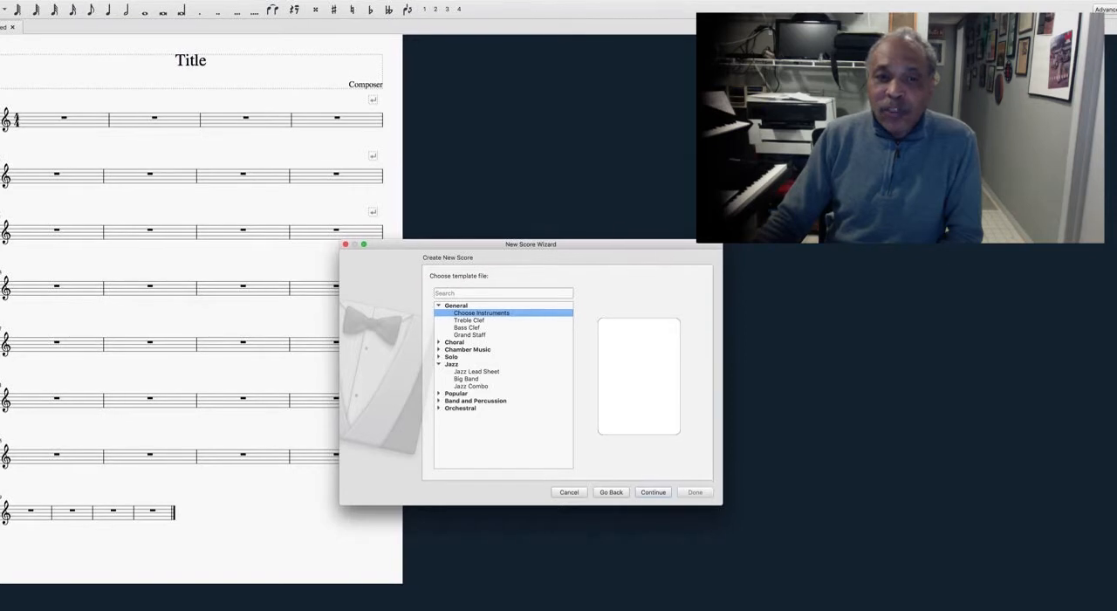
left_click(490, 371)
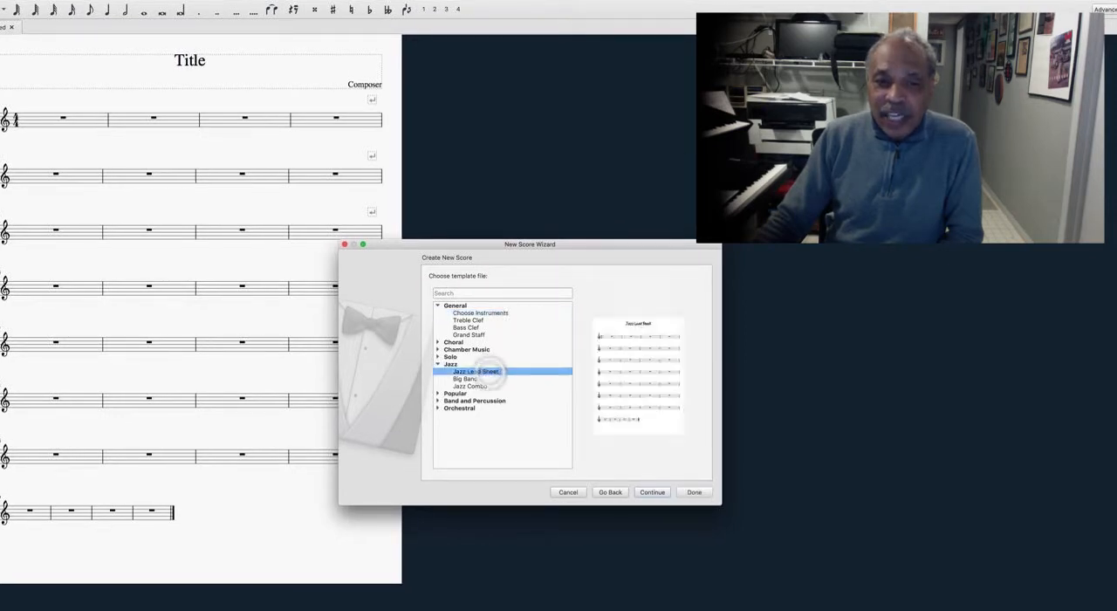
left_click(653, 485)
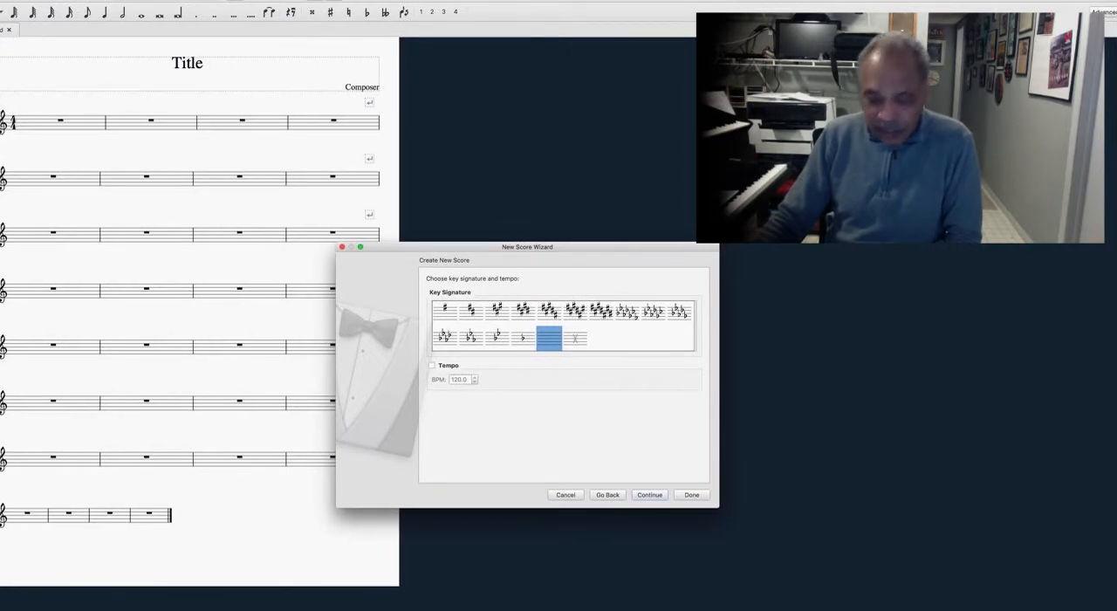
Step: Step through the sharp and flat key signatures offered for the new score, ending on the one without accidentals
key("Left")
key("Left")
key("Left")
key("Left")
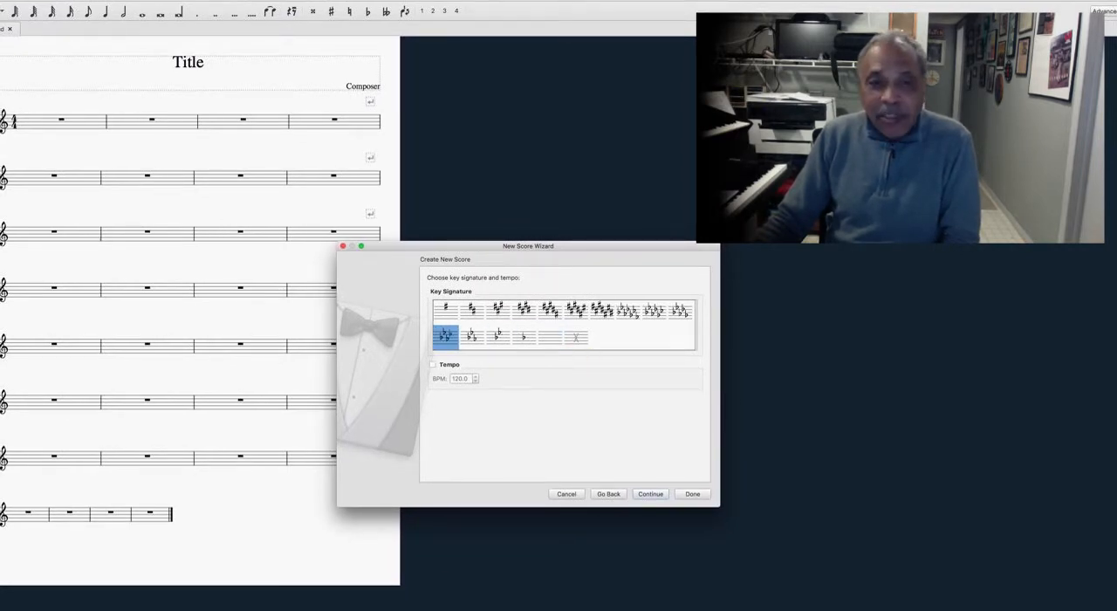
key("Left")
key("Left")
key("Left")
key("Left")
key("Left")
key("Left")
key("Left")
key("Left")
key("Left")
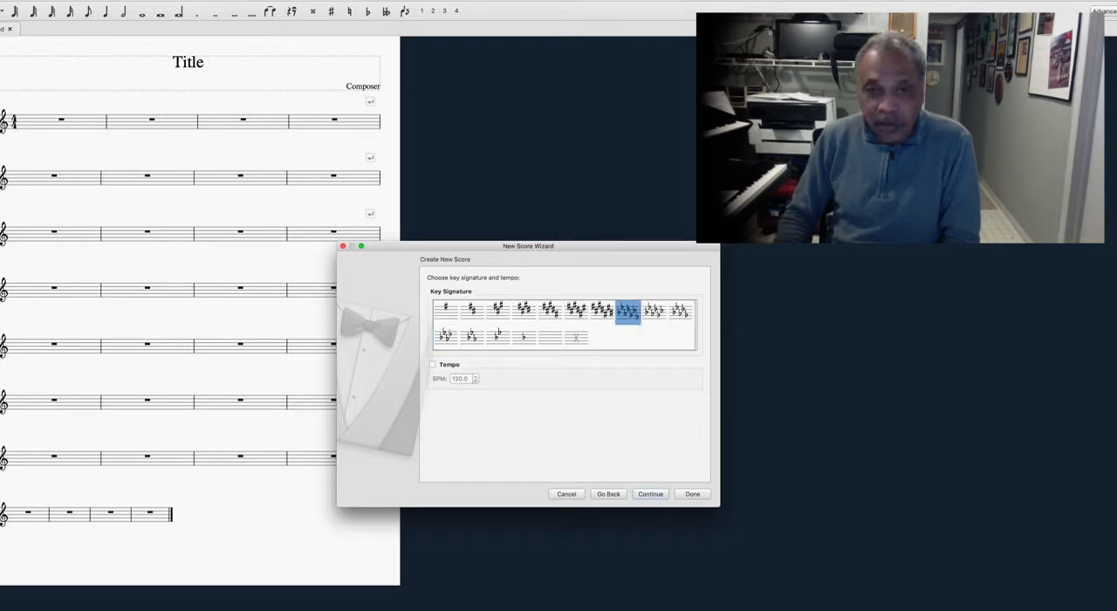
key("Left")
key("Left")
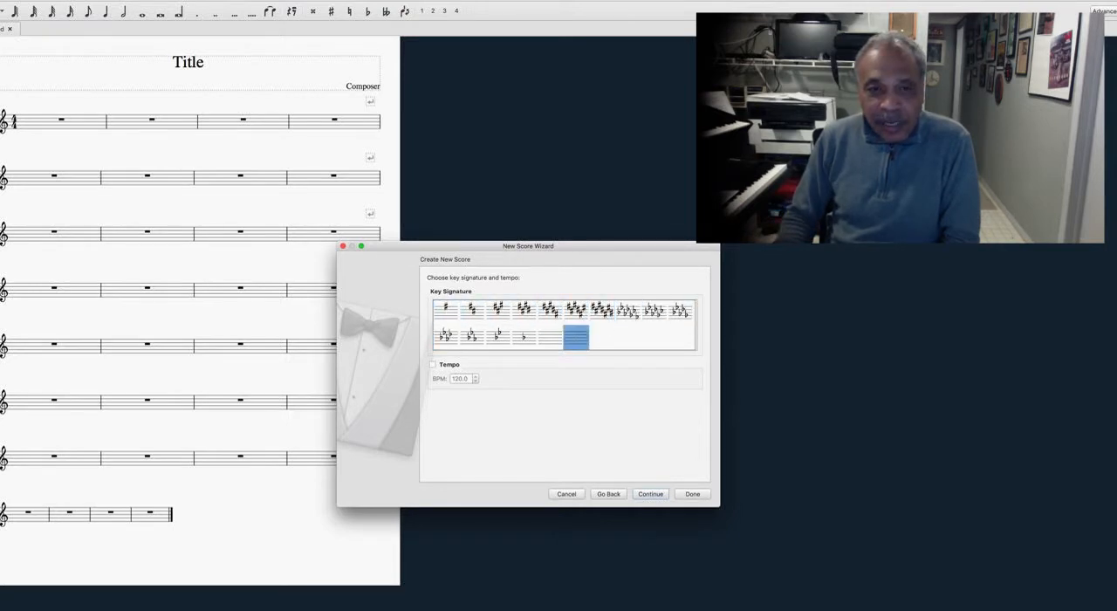
key("Left")
key("Left")
key("Left")
key("Left")
key("Left")
key("Left")
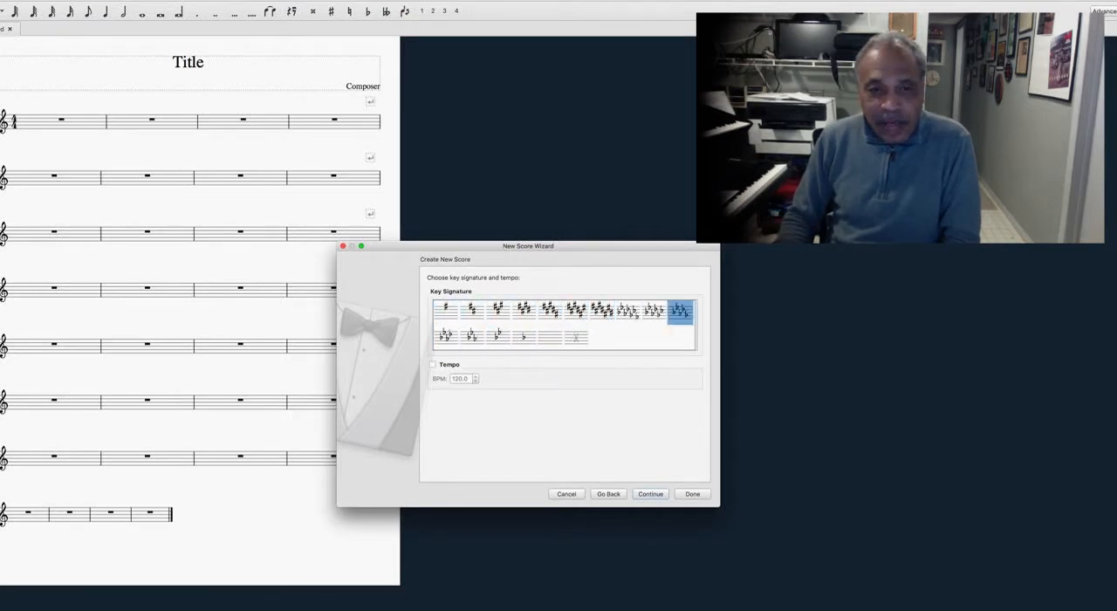
key("Left")
key("Left")
key("Left")
key("Left")
key("Left")
key("Left")
key("Left")
key("Left")
key("Left")
key("Right")
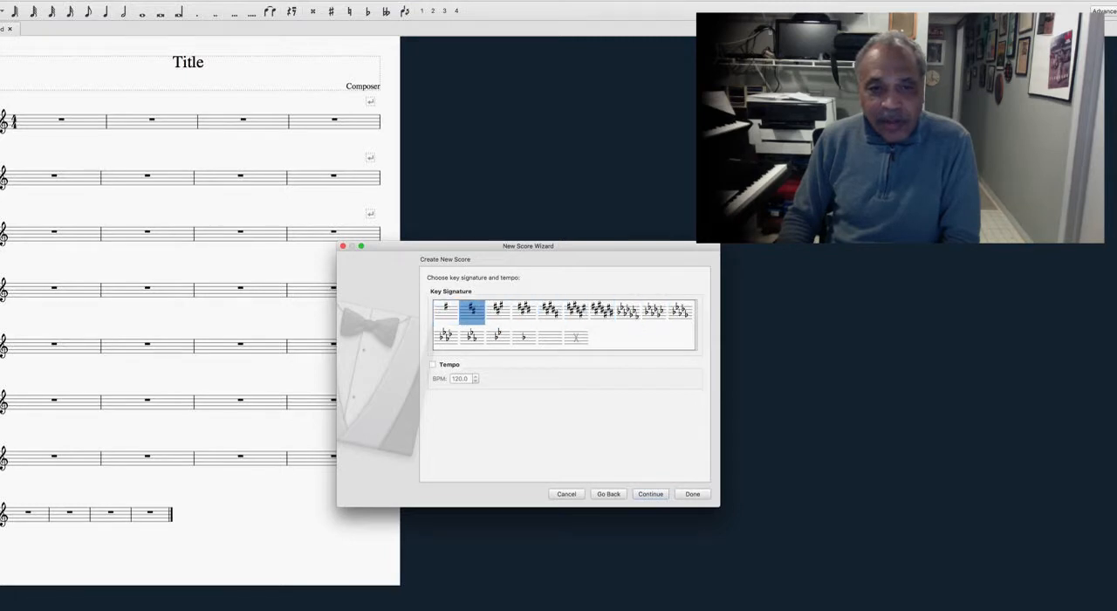
key("Right")
key("Right")
key("Right")
key("Right")
key("Right")
key("Right")
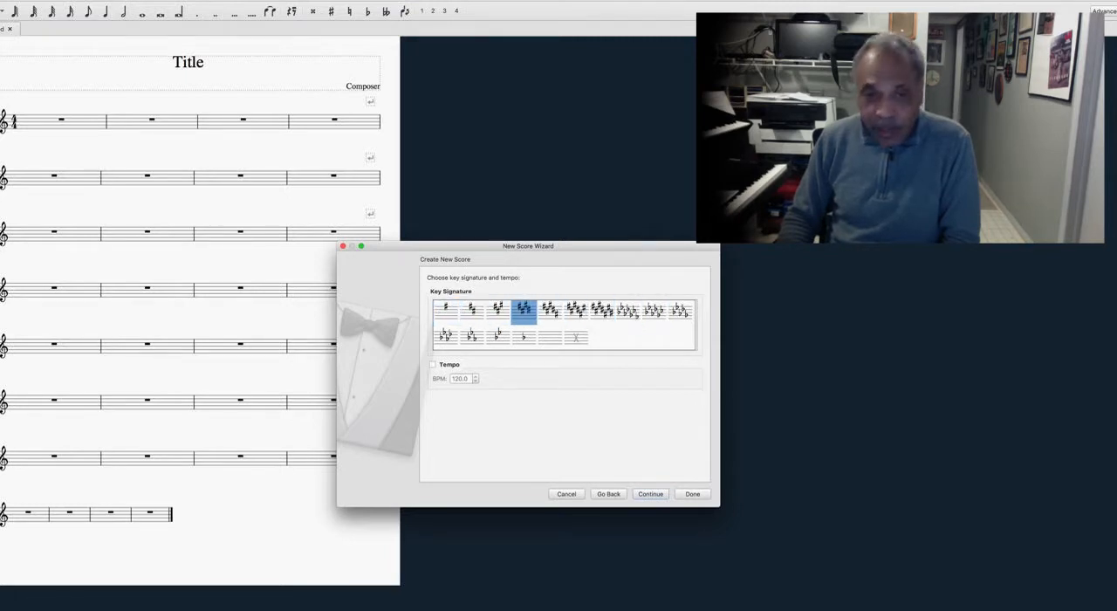
key("Right")
key("Right")
key("Right")
key("Right")
key("Right")
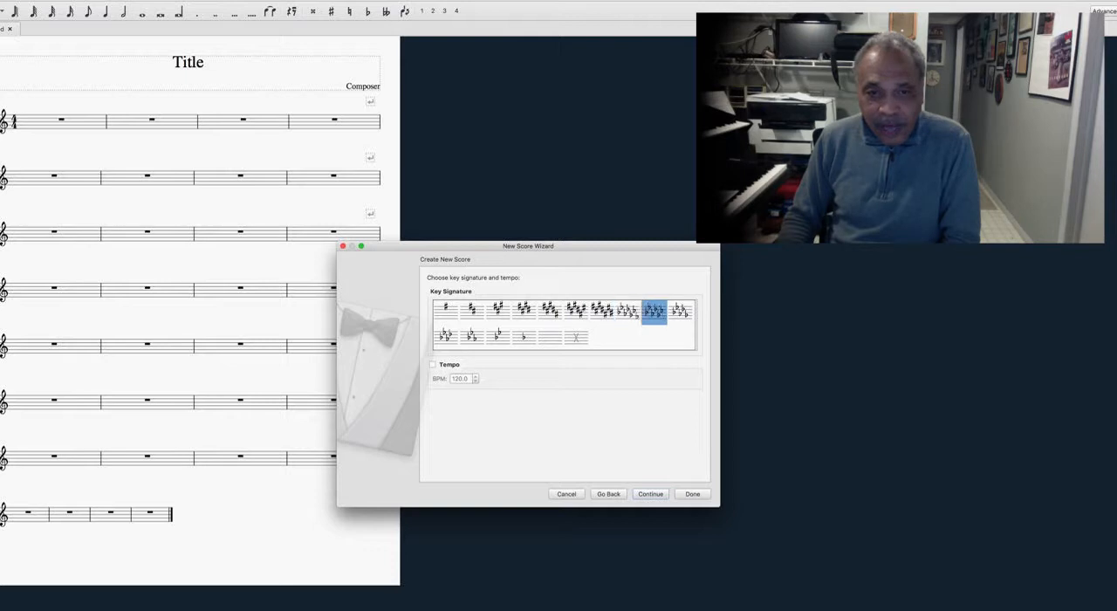
key("Right")
key("Right")
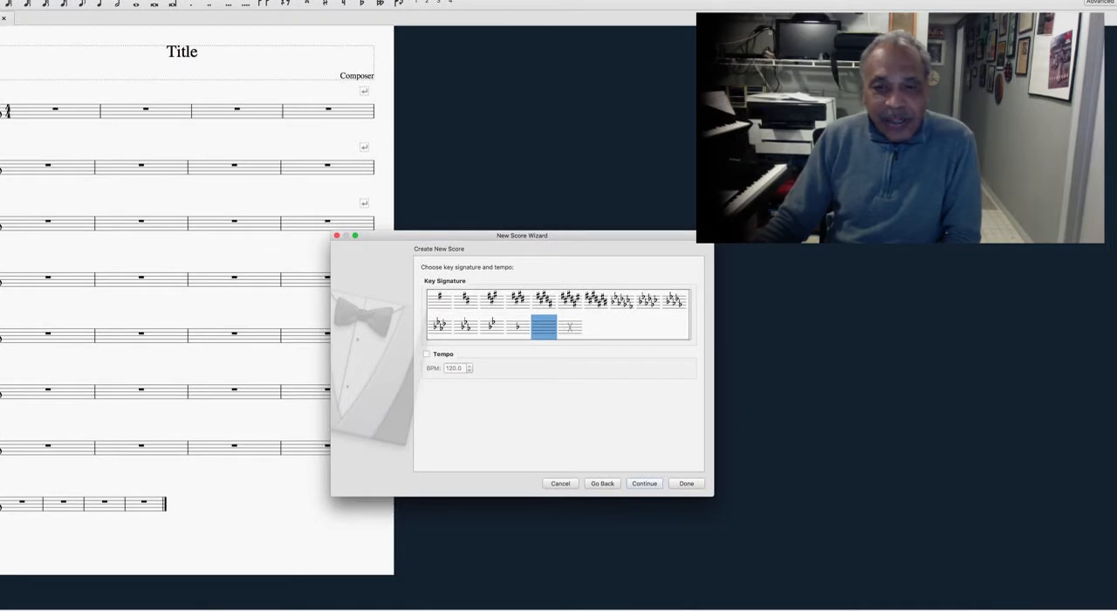
Step: Finish the new score without accidentals, in 4/4 with 32 measures, and set the page zoom to 200%
left_click(644, 482)
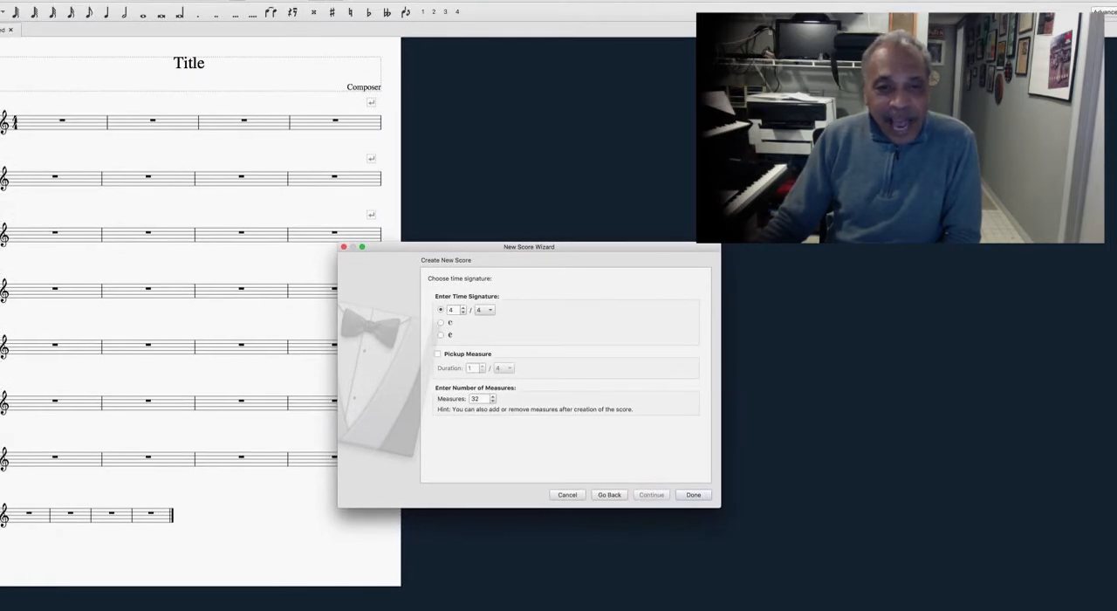
left_click(687, 485)
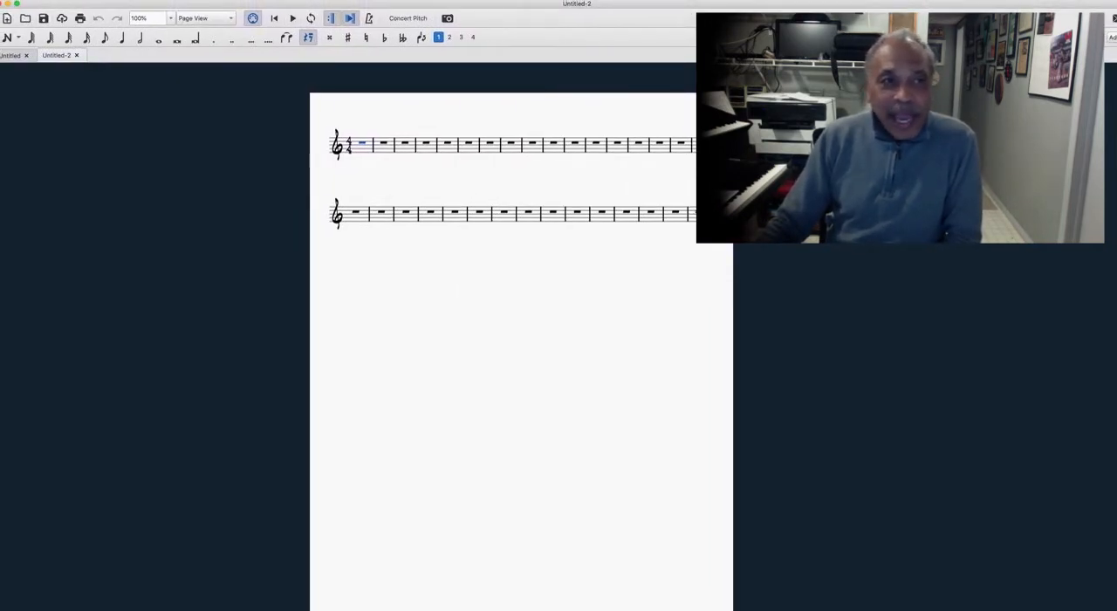
left_click(169, 17)
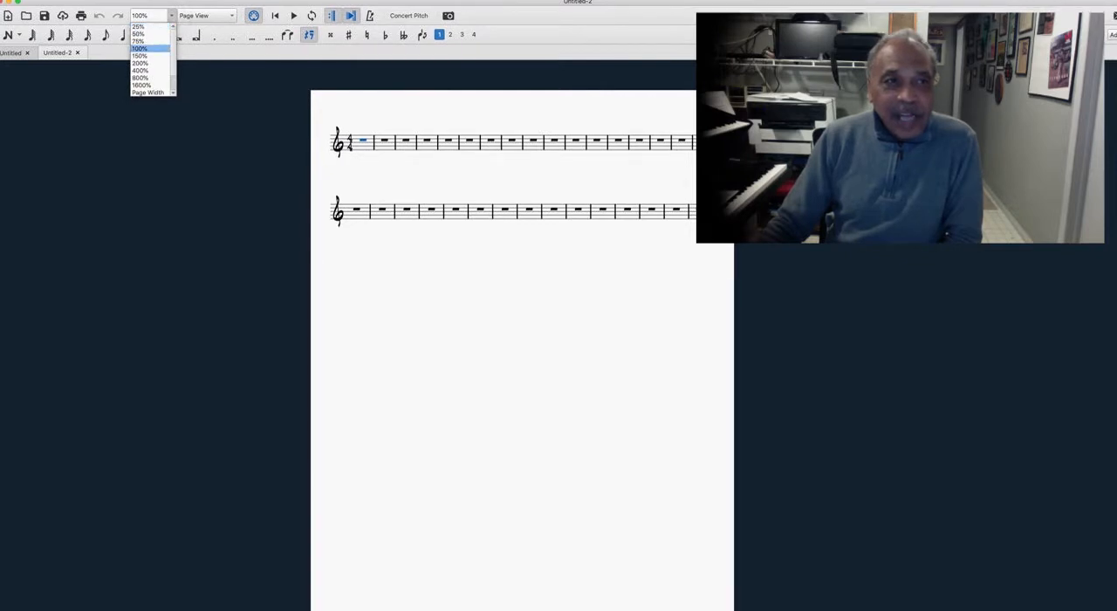
left_click(156, 64)
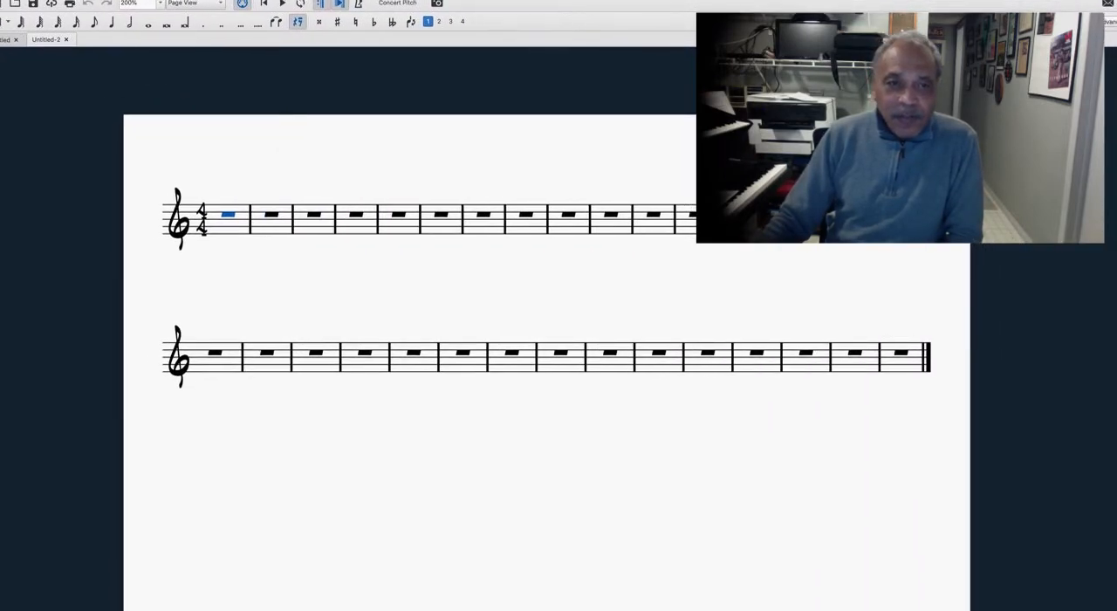
left_click(401, 226)
left_click(434, 190)
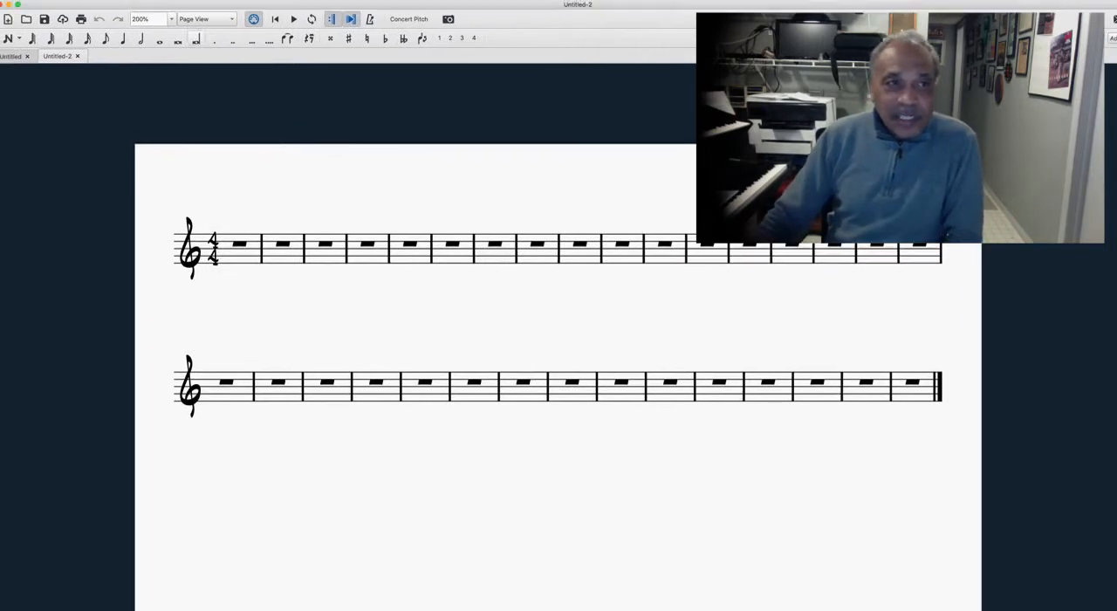
Step: Add the title text "Soejhdlkldl" above the first staff
left_click(133, 4)
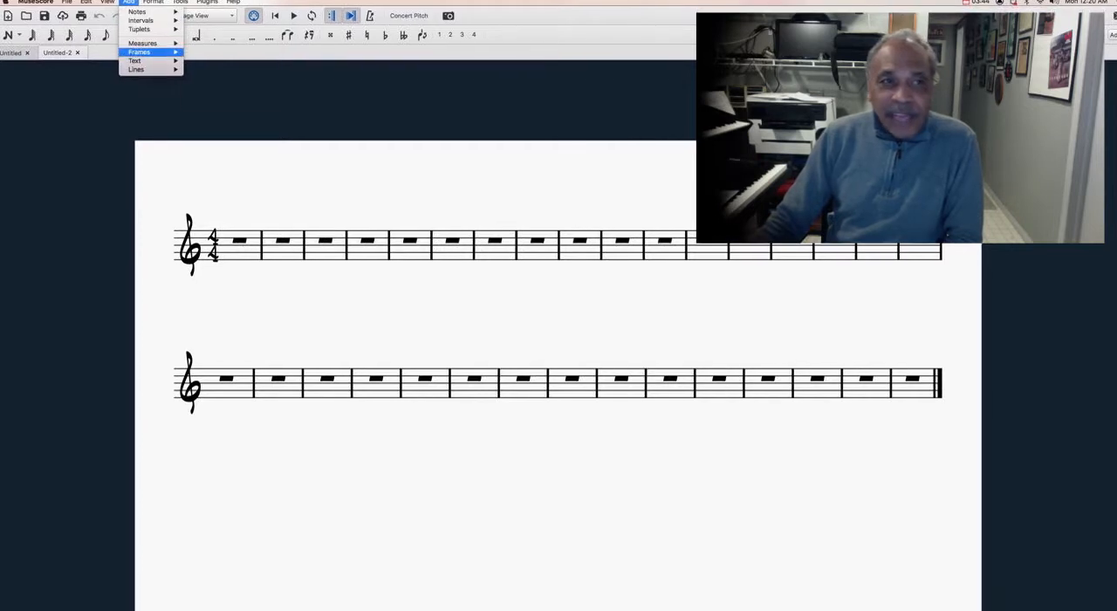
mouse_move(132, 61)
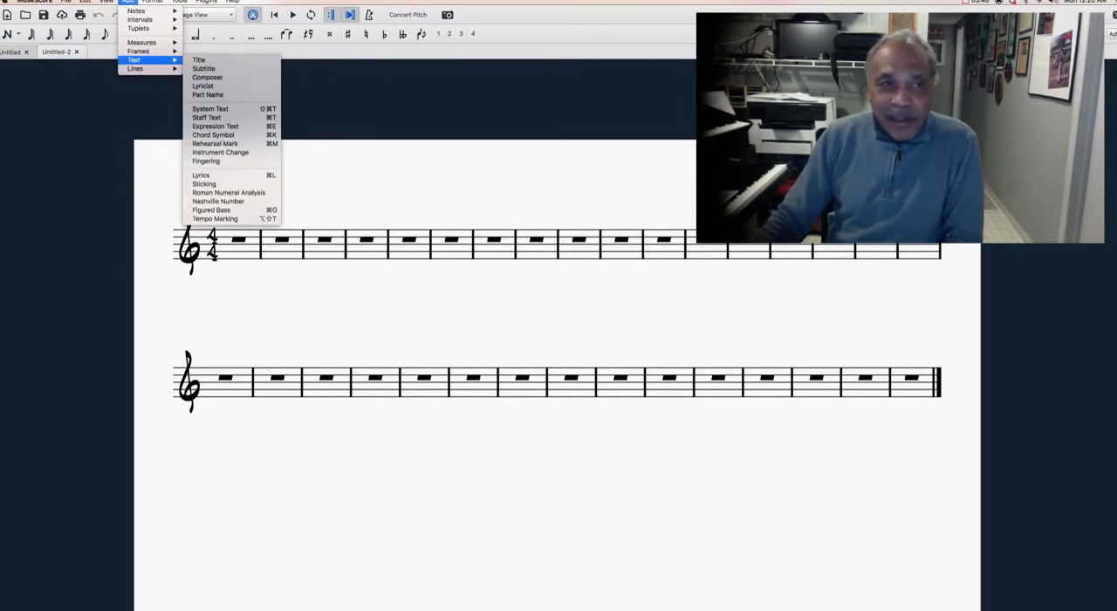
left_click(199, 59)
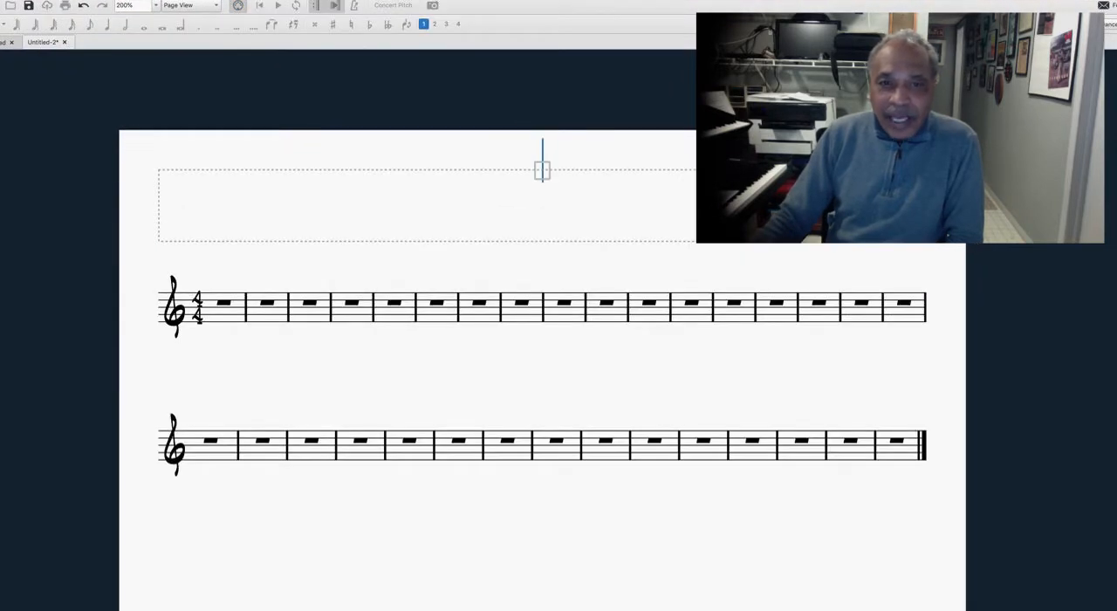
type("So")
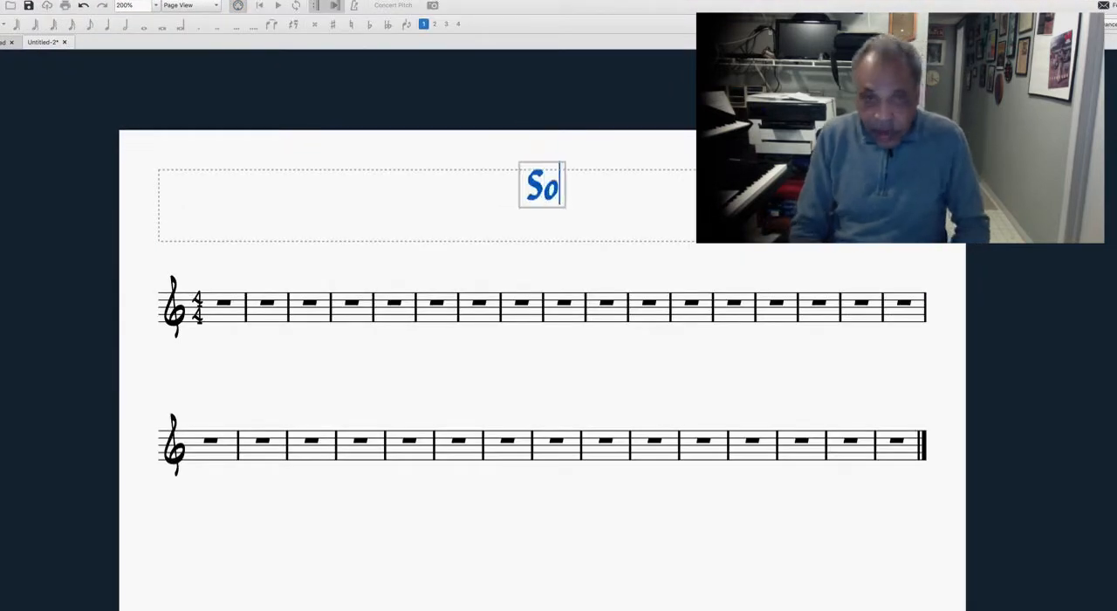
type("ejhdlkldl")
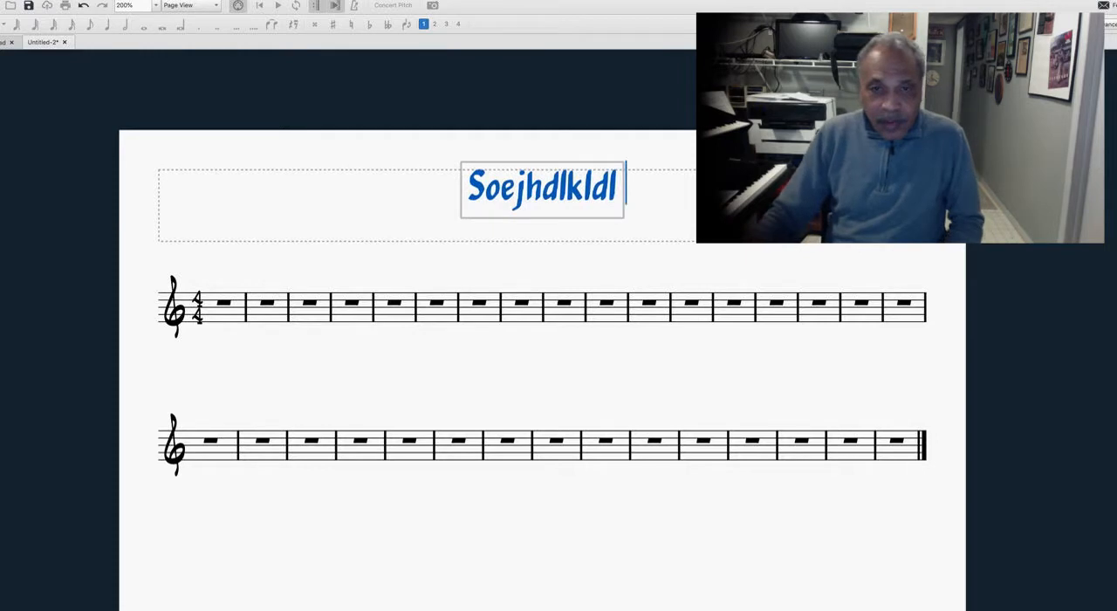
left_click(568, 257)
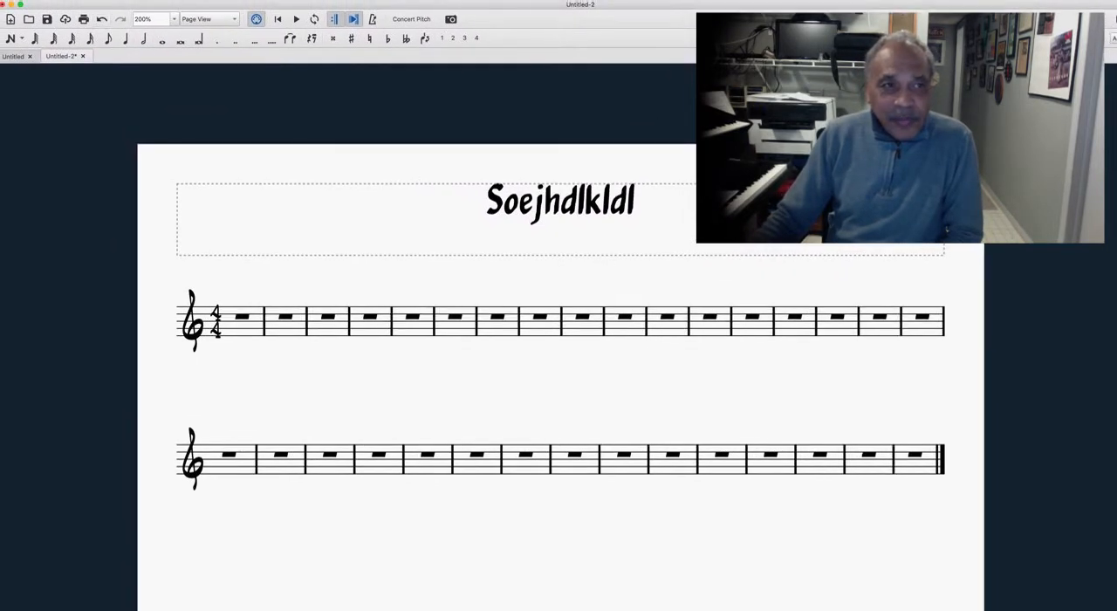
left_click(130, 5)
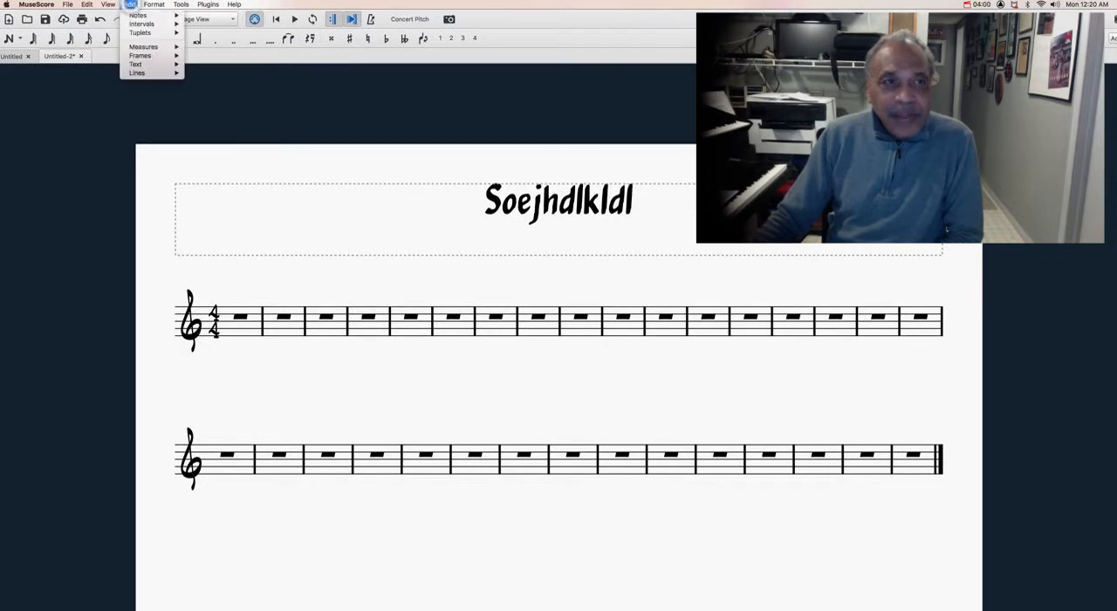
mouse_move(135, 64)
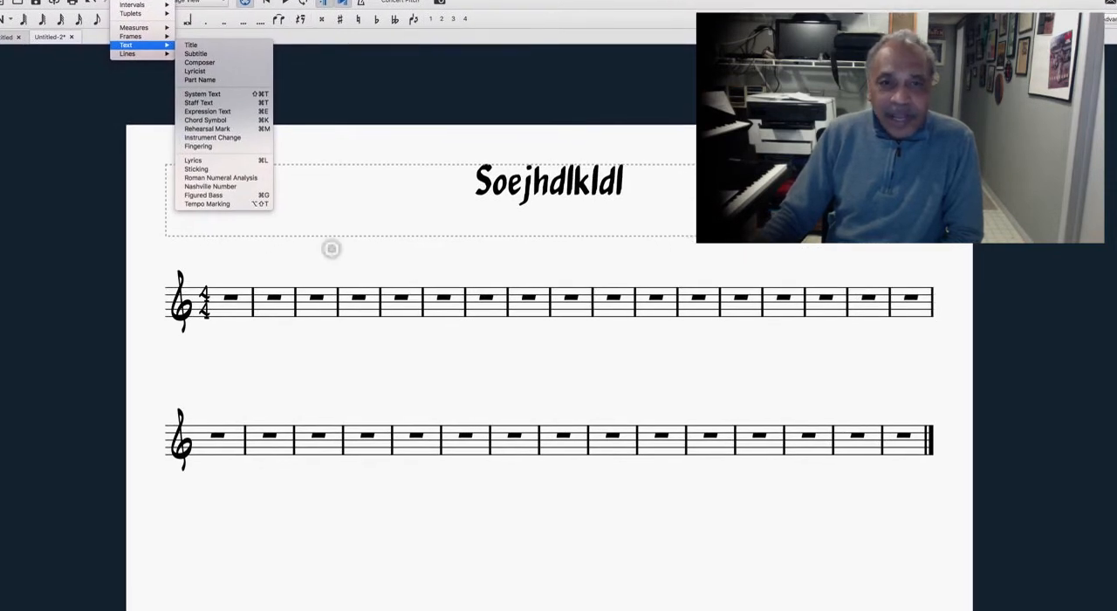
left_click(340, 262)
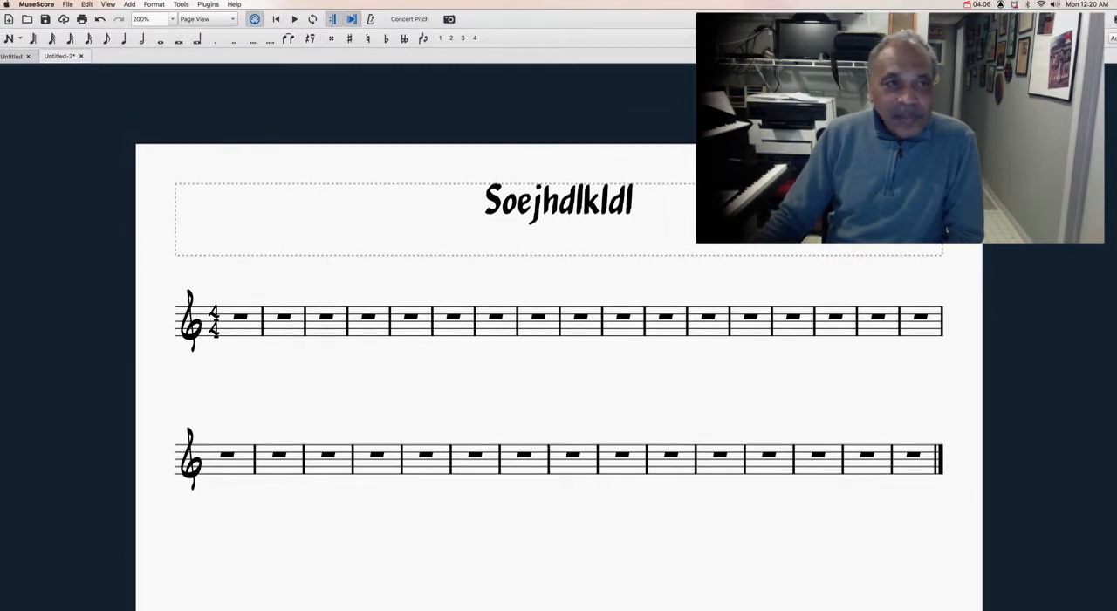
Step: Add a composer text reading "Prepared by Your Name" to the title frame
left_click(130, 1)
mouse_move(136, 64)
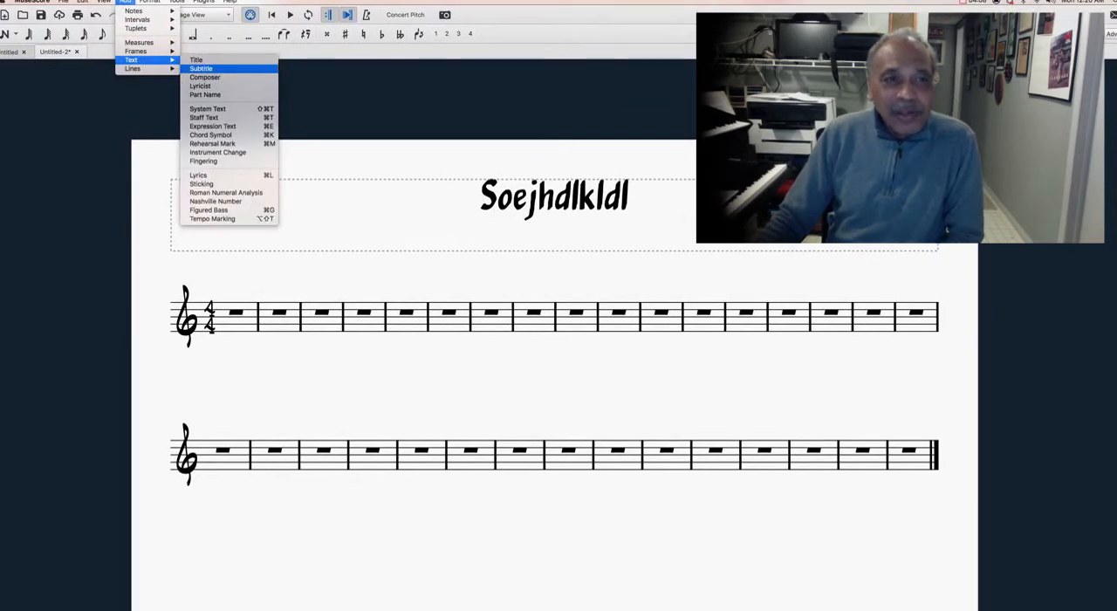
left_click(214, 76)
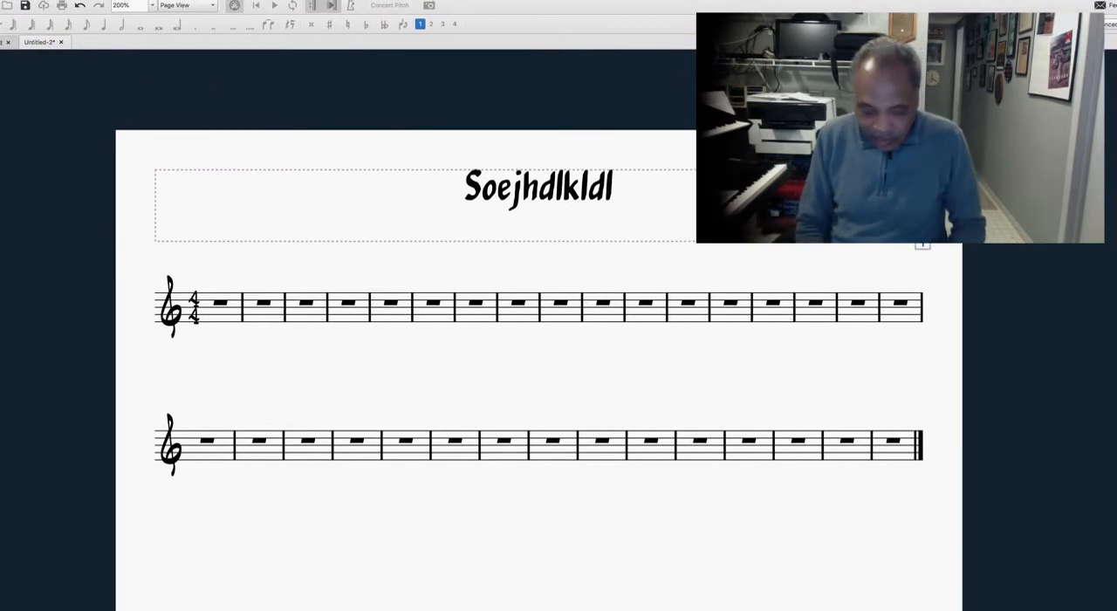
type("jdkld")
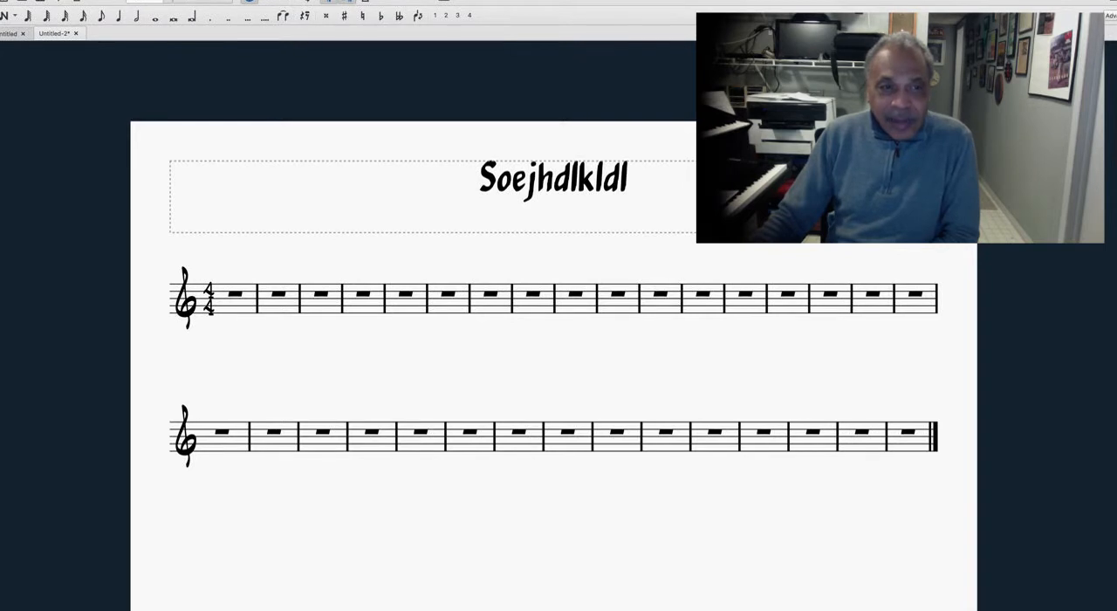
Step: Start note input in the first measure and cycle through the durations from half note to 16th note, then up to whole note
left_click(233, 296)
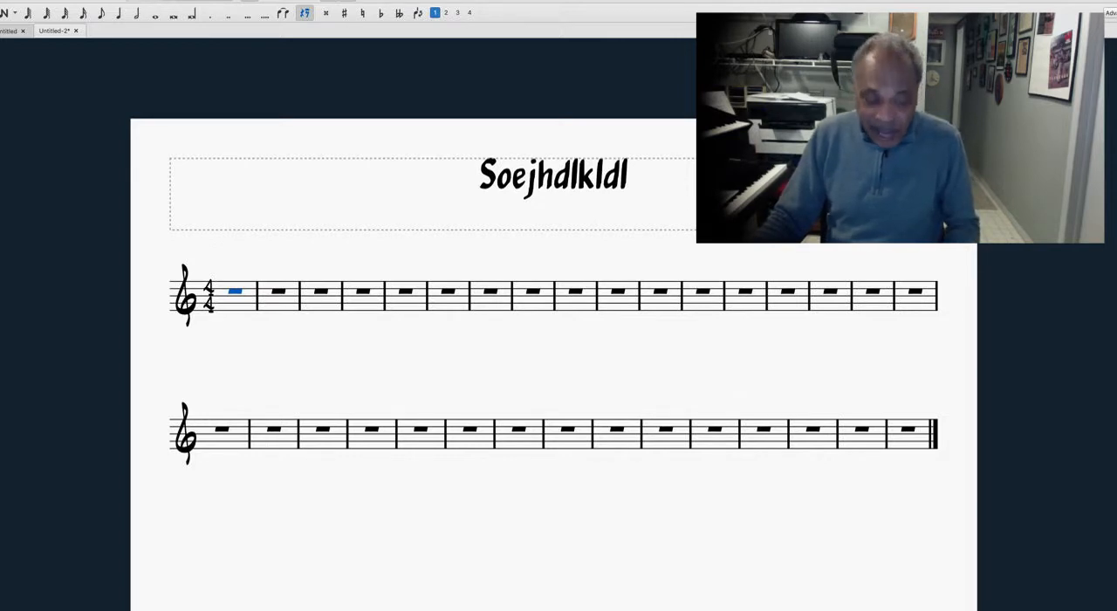
key("Escape")
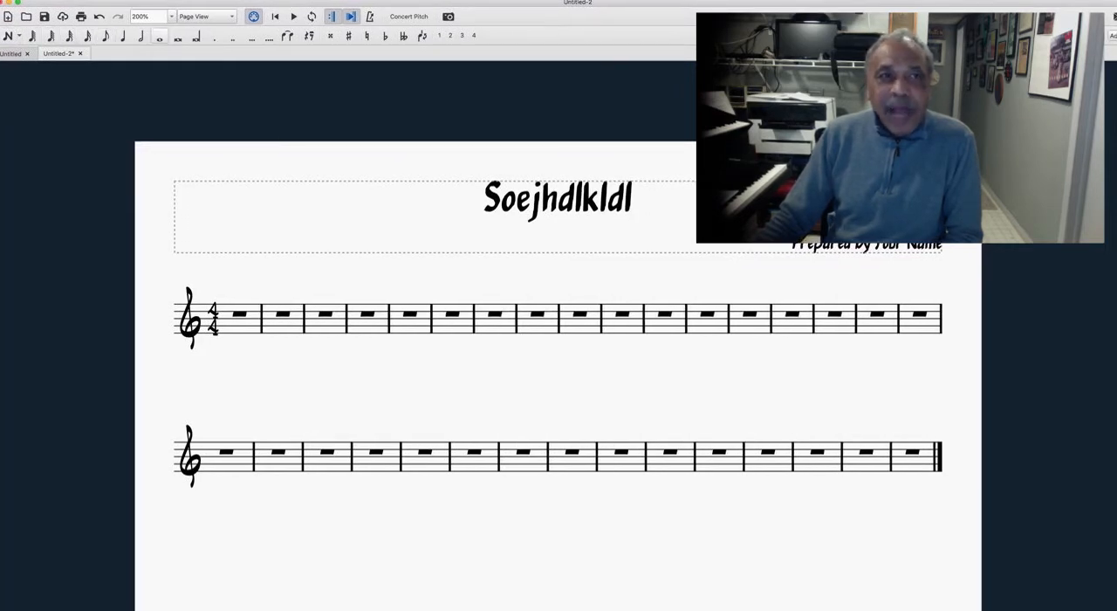
key("n")
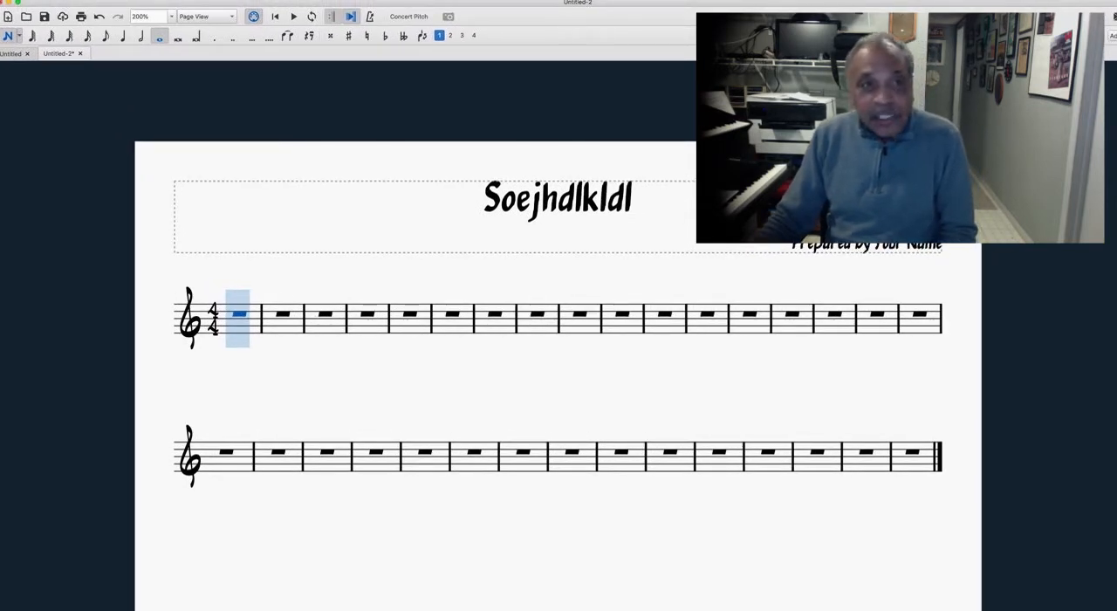
key("6")
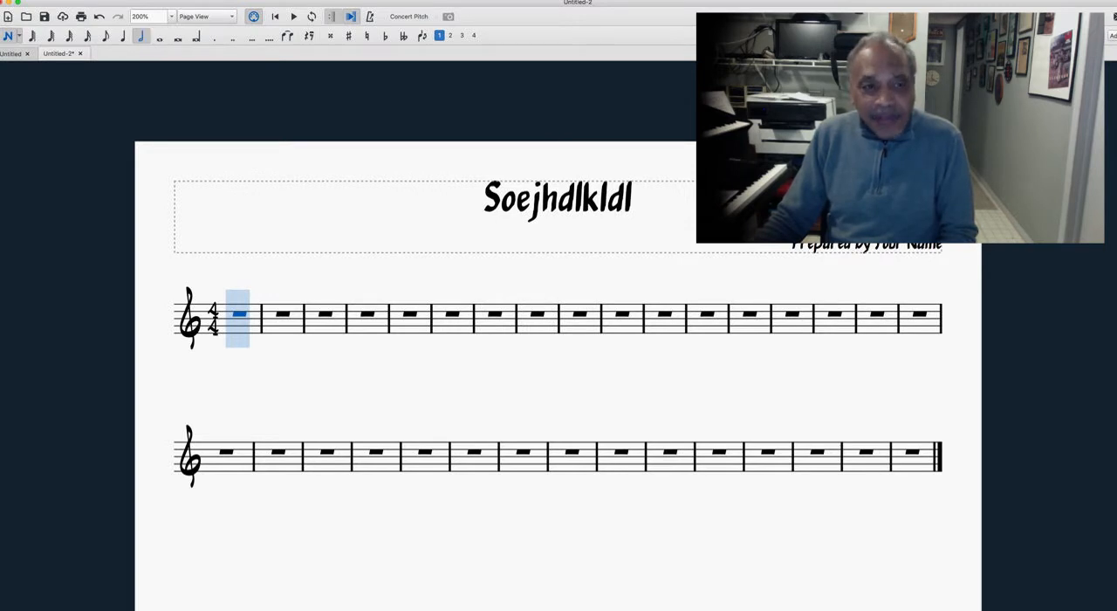
key("5")
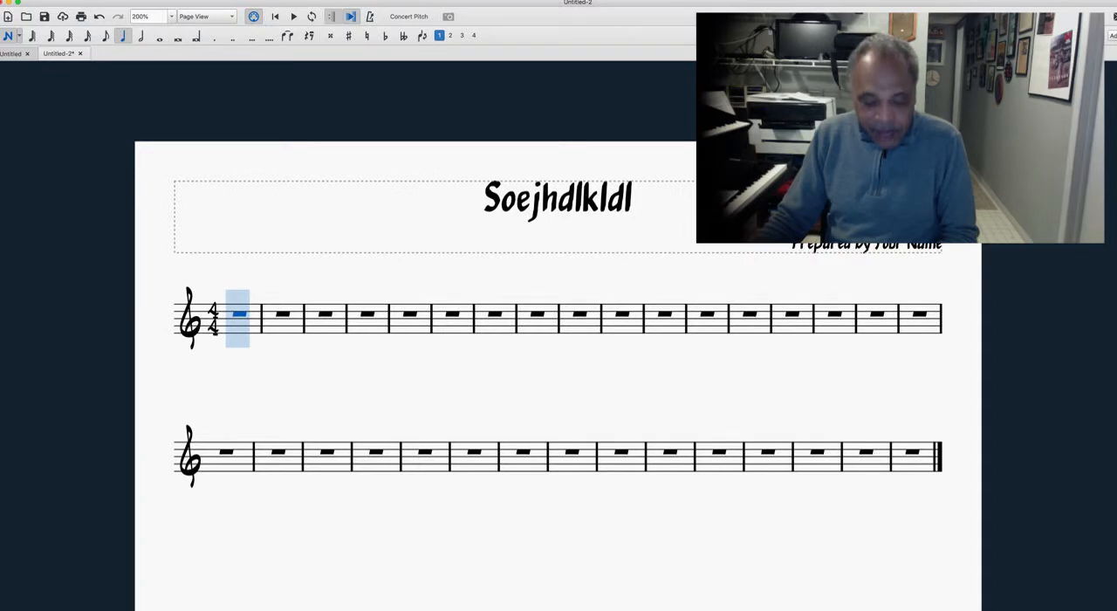
key("4")
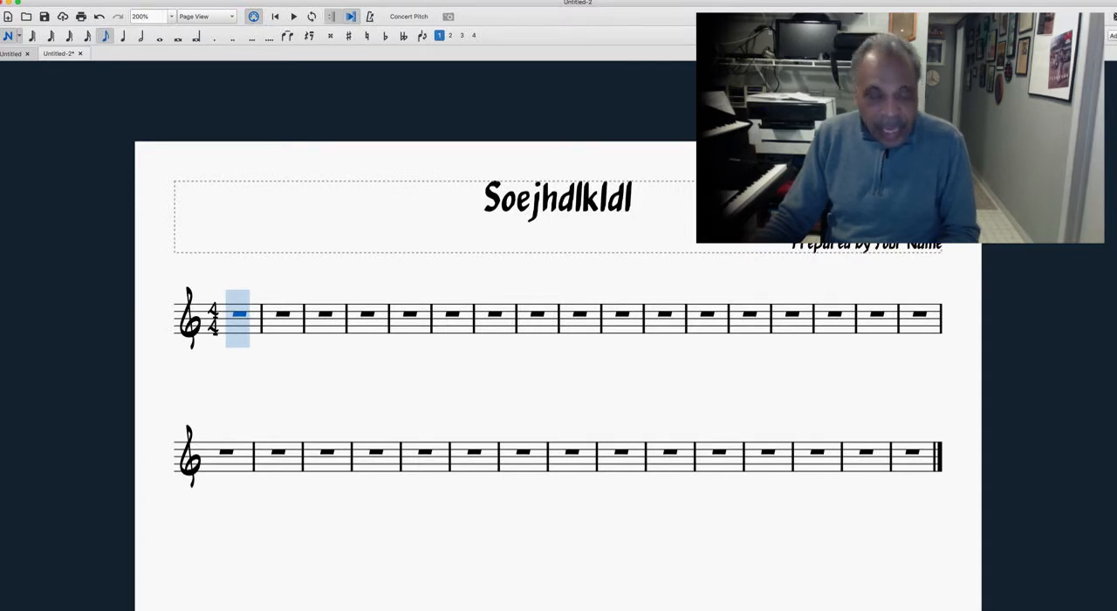
key("3")
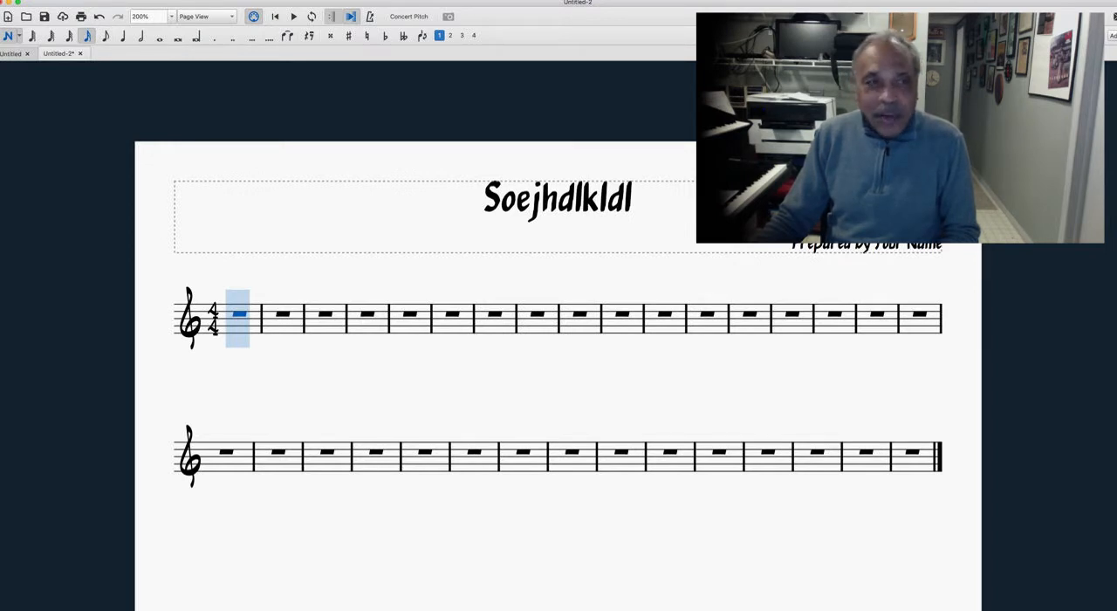
key("4")
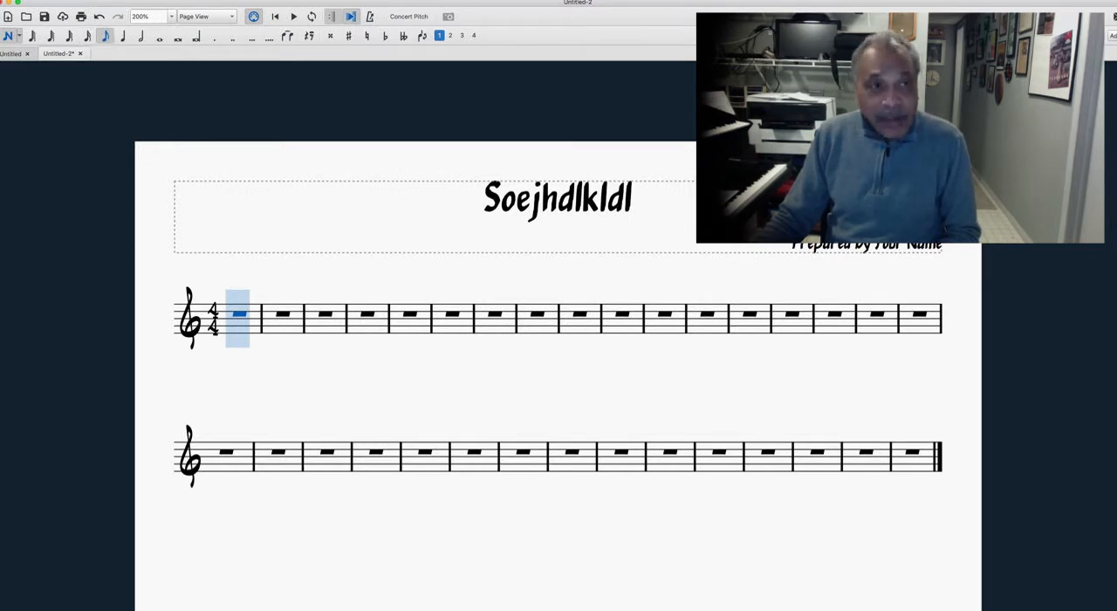
key("5")
key("6")
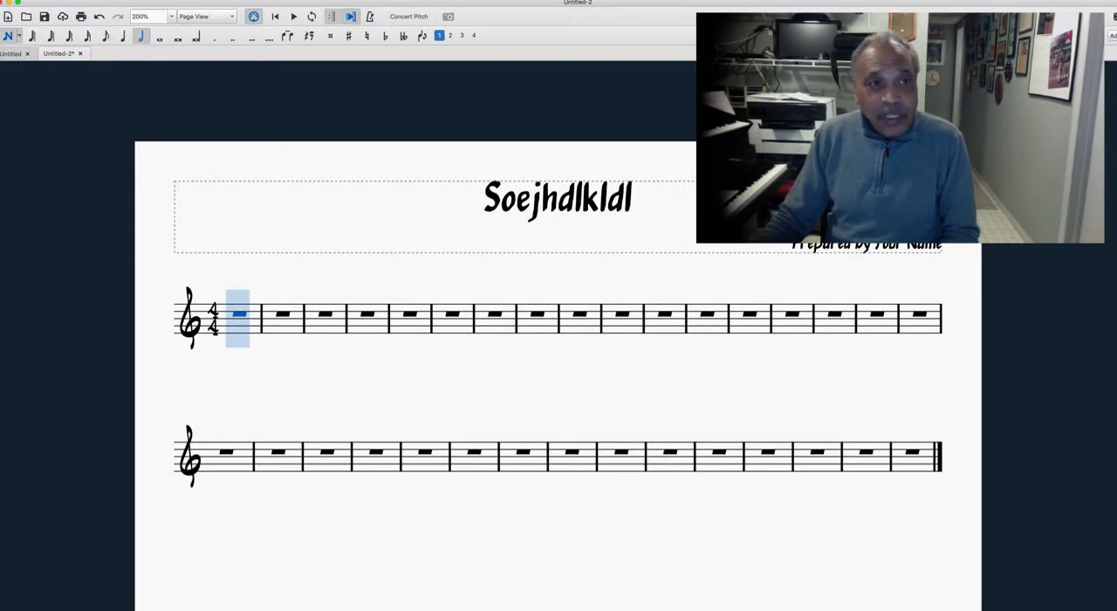
key("7")
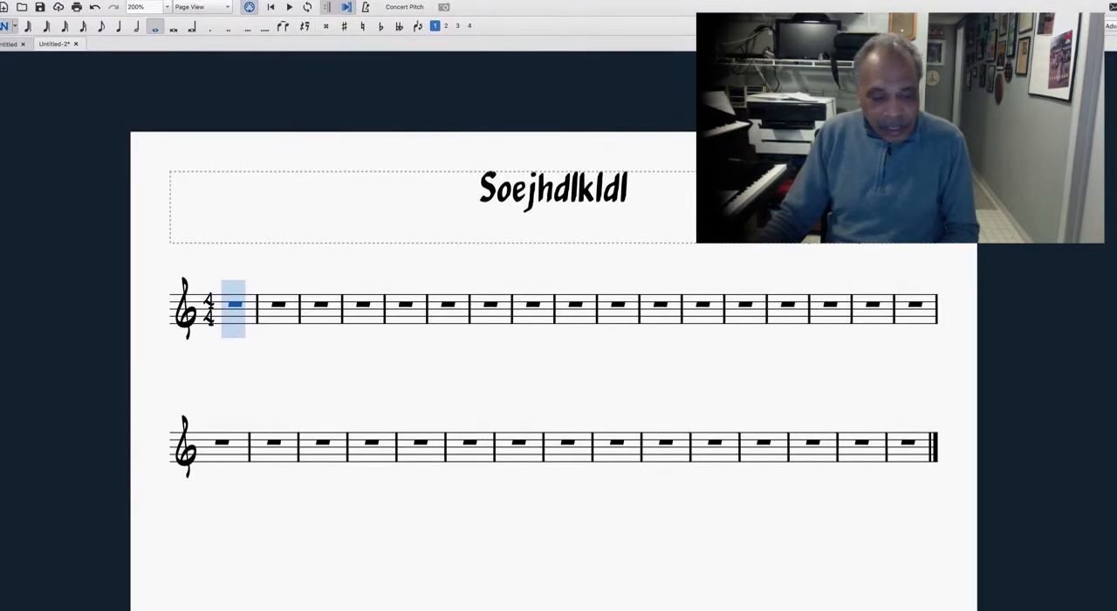
key("Escape")
key("Escape")
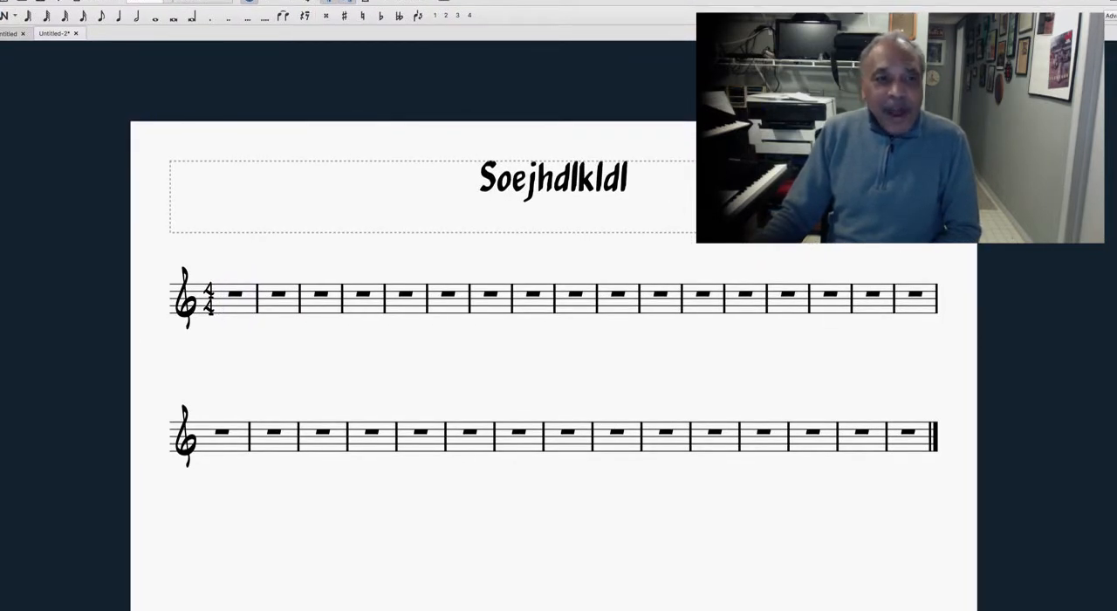
Step: Enter eight ascending eighth notes, A B C D E F G A, in the first measure
left_click(235, 296)
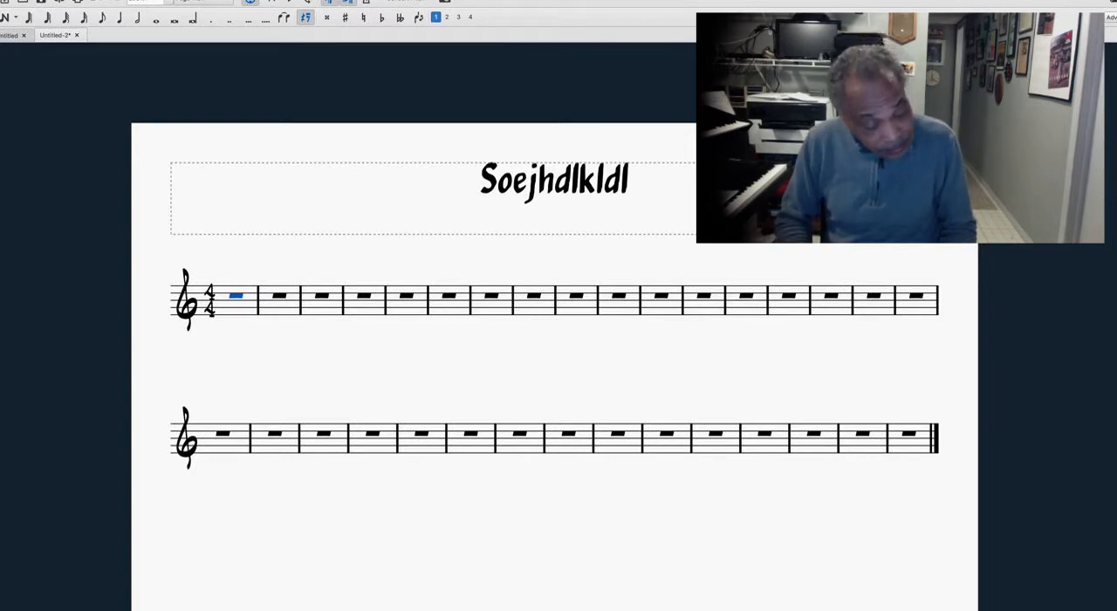
key("4")
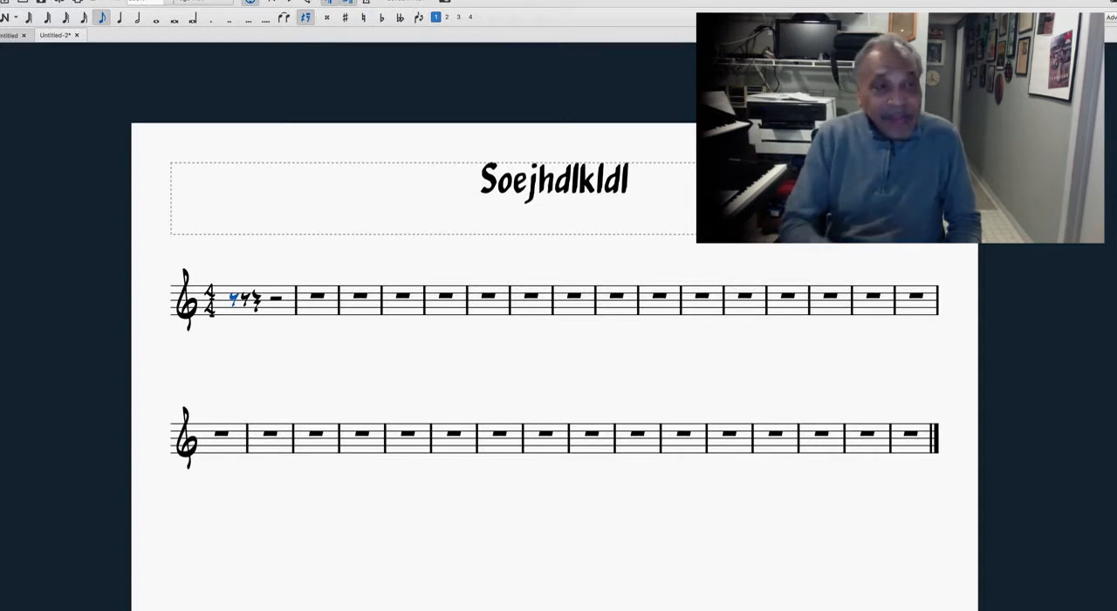
key("a")
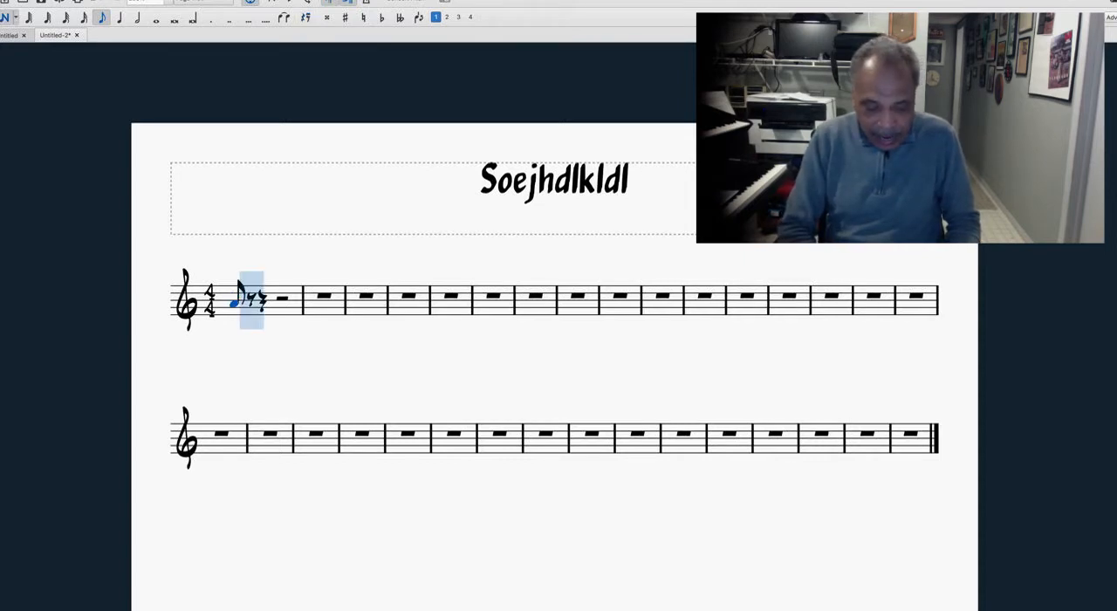
key("b")
key("c")
key("d")
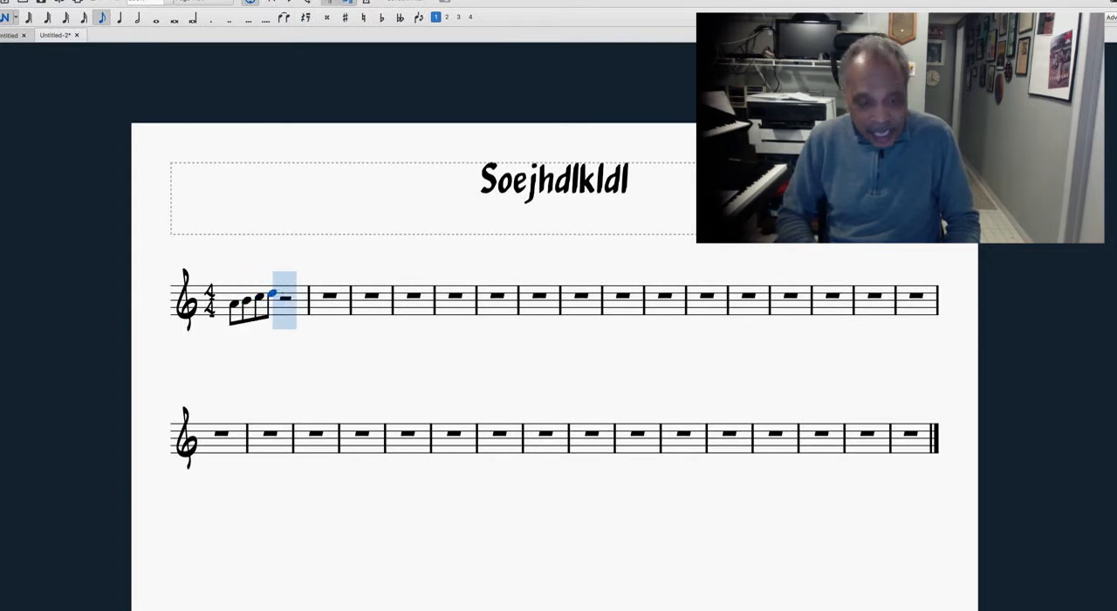
key("e")
key("f")
key("g")
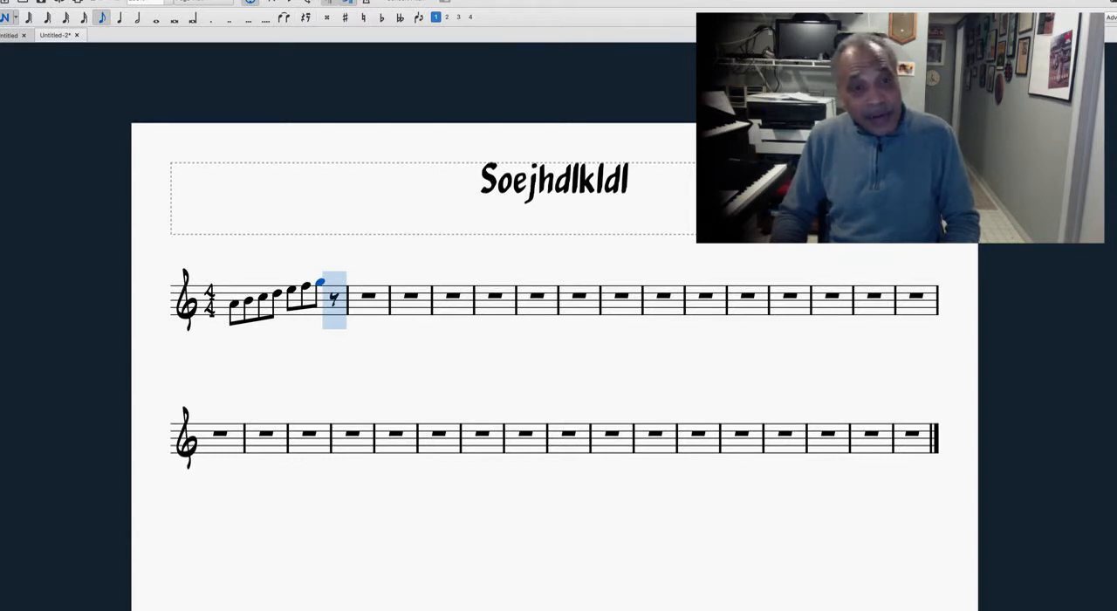
key("a")
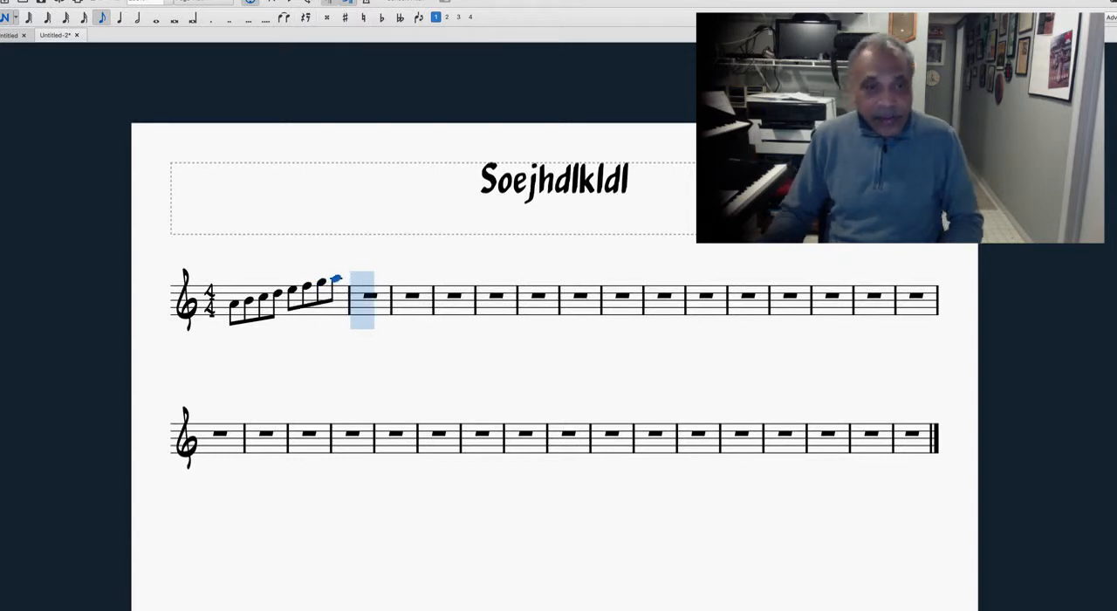
key("Escape")
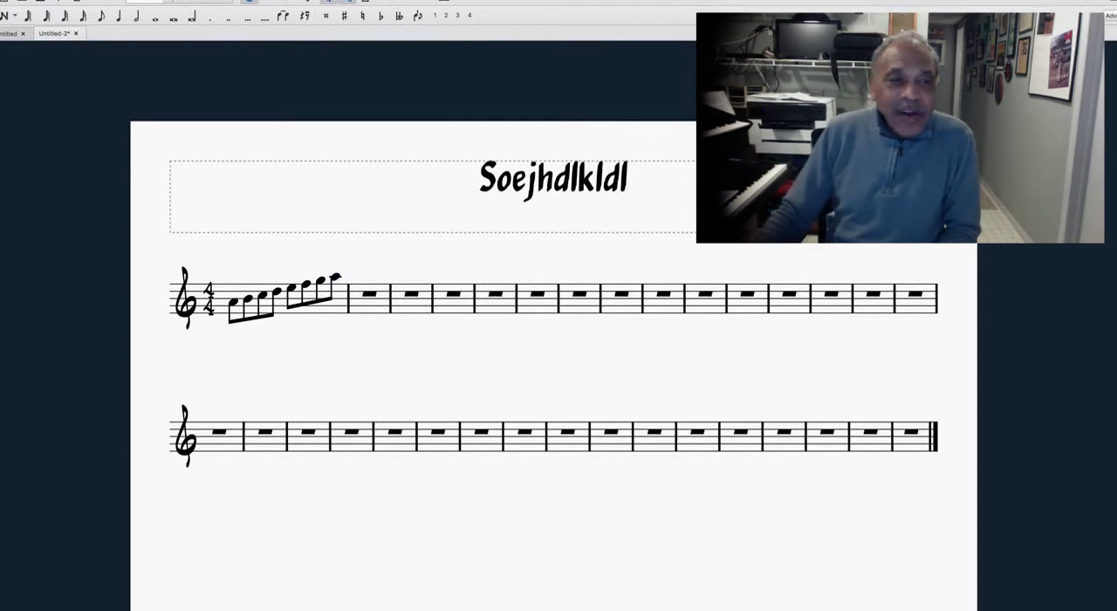
Step: Play back the score from the first note of the first measure and stop the playback
left_click(233, 303)
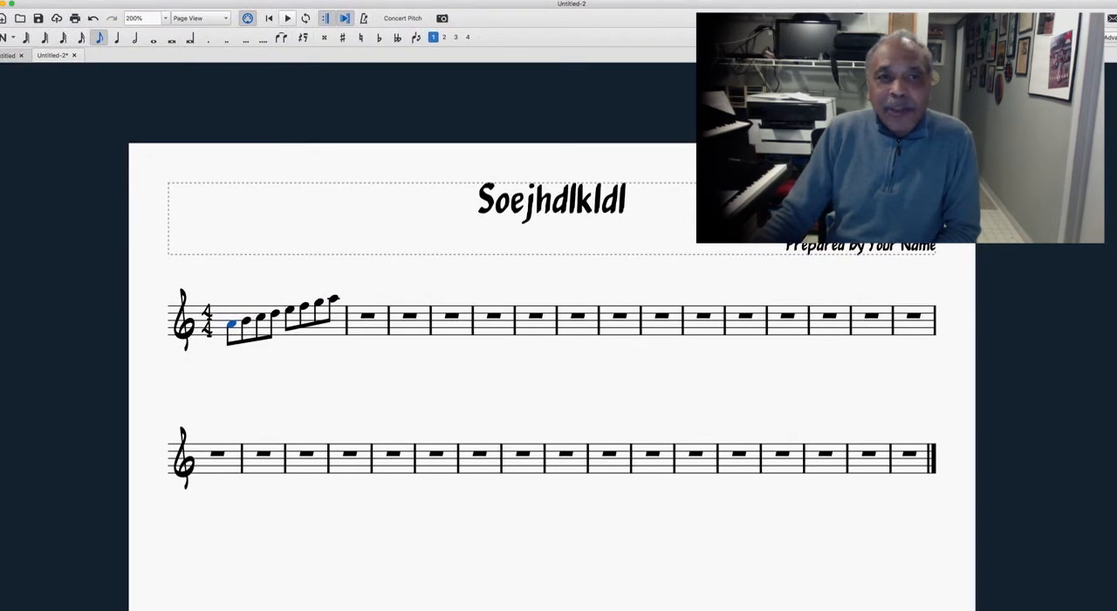
key("space")
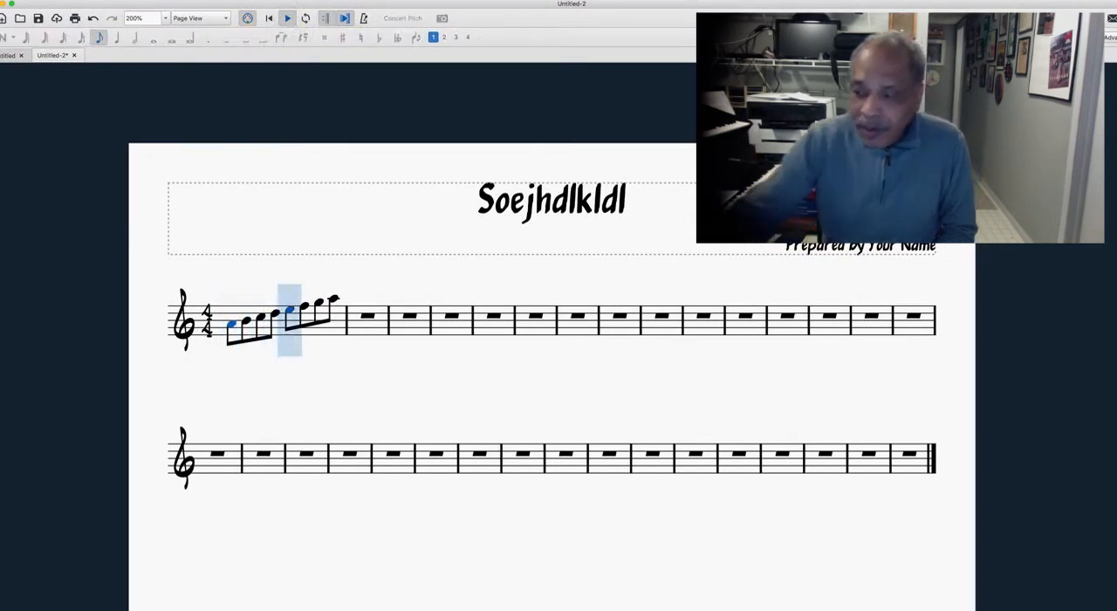
key("space")
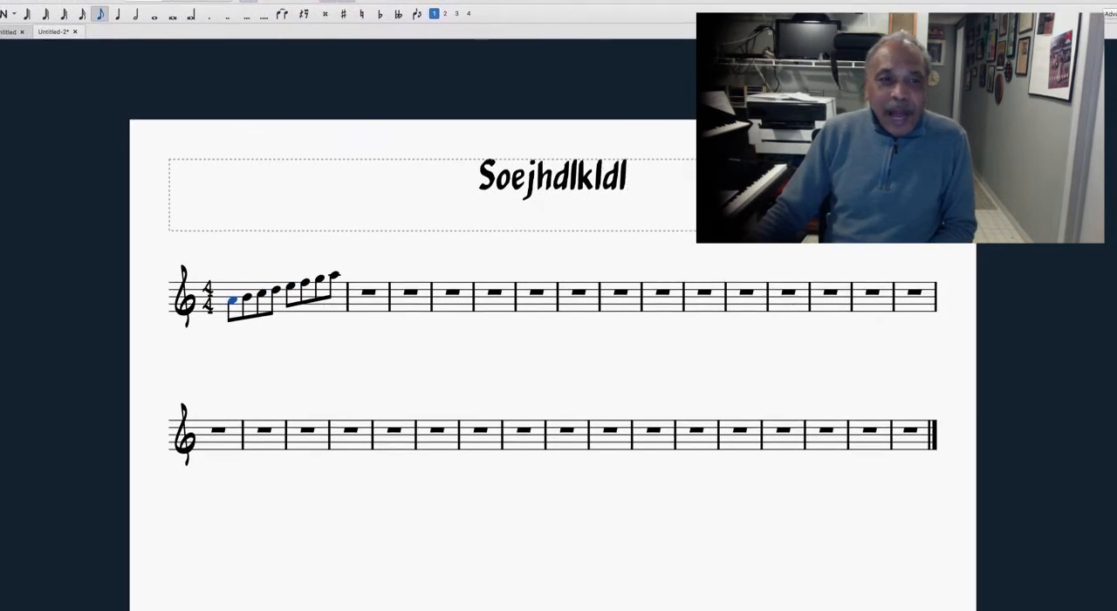
left_click(257, 327)
left_click(364, 294)
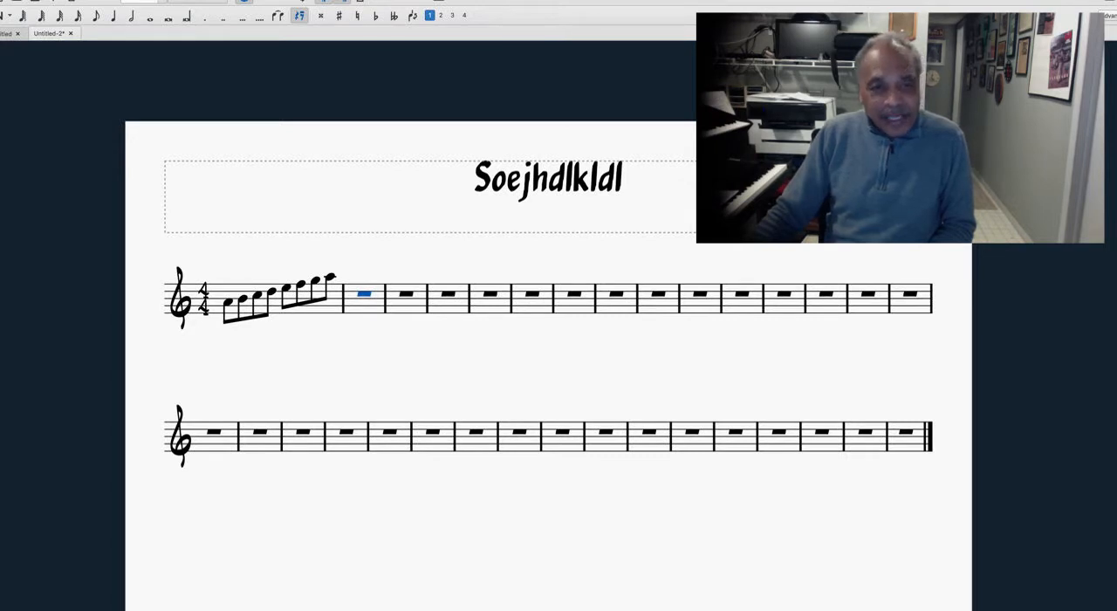
right_click(361, 263)
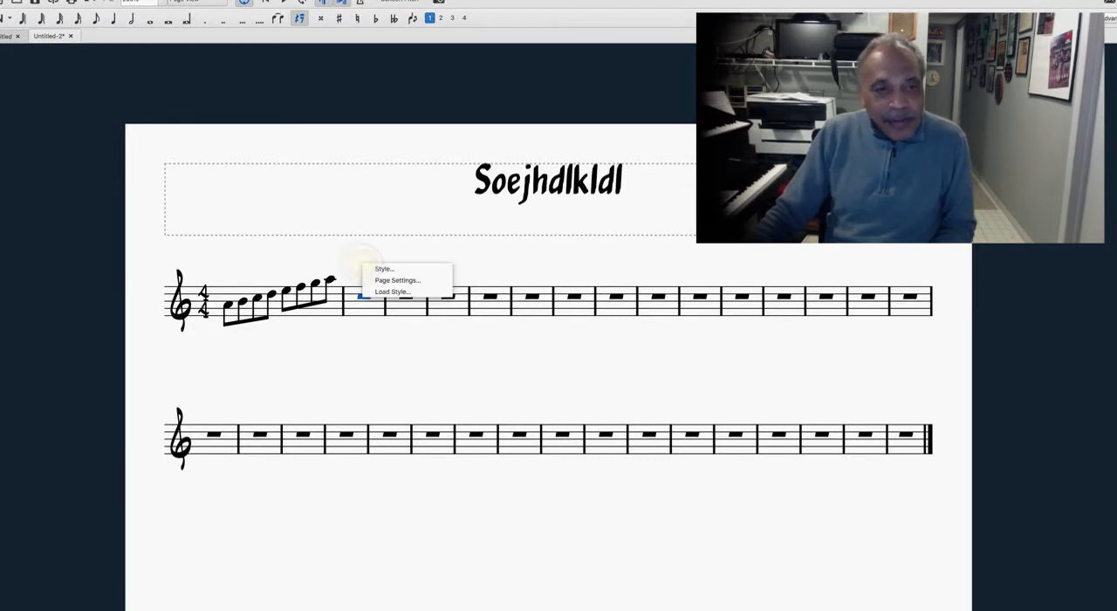
left_click(360, 261)
left_click(360, 263)
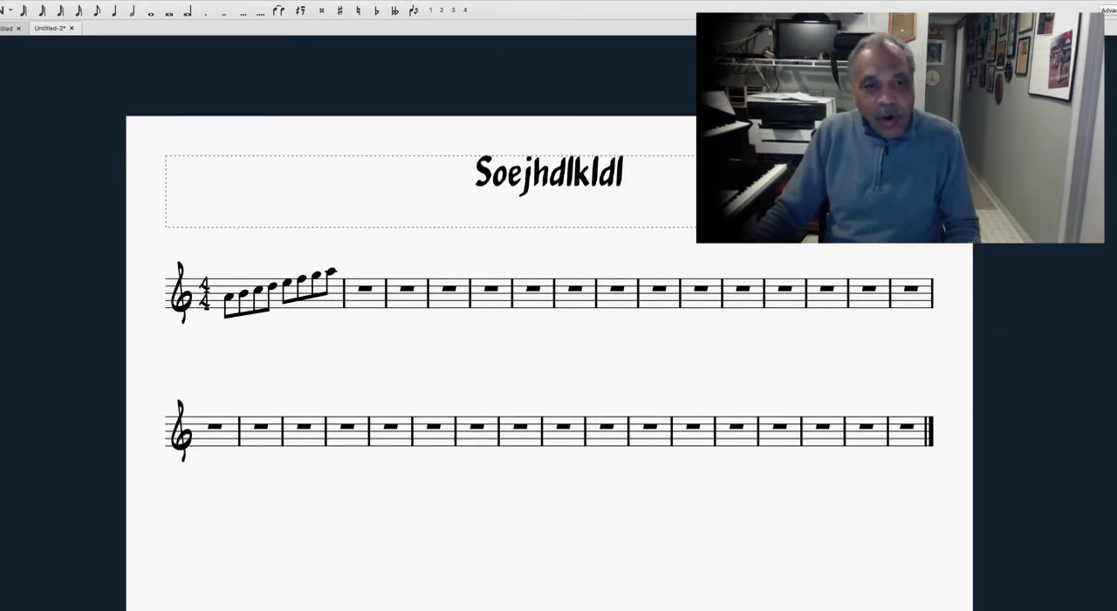
Step: Enter four ascending quarter notes, A B C D, in the second measure
left_click(365, 289)
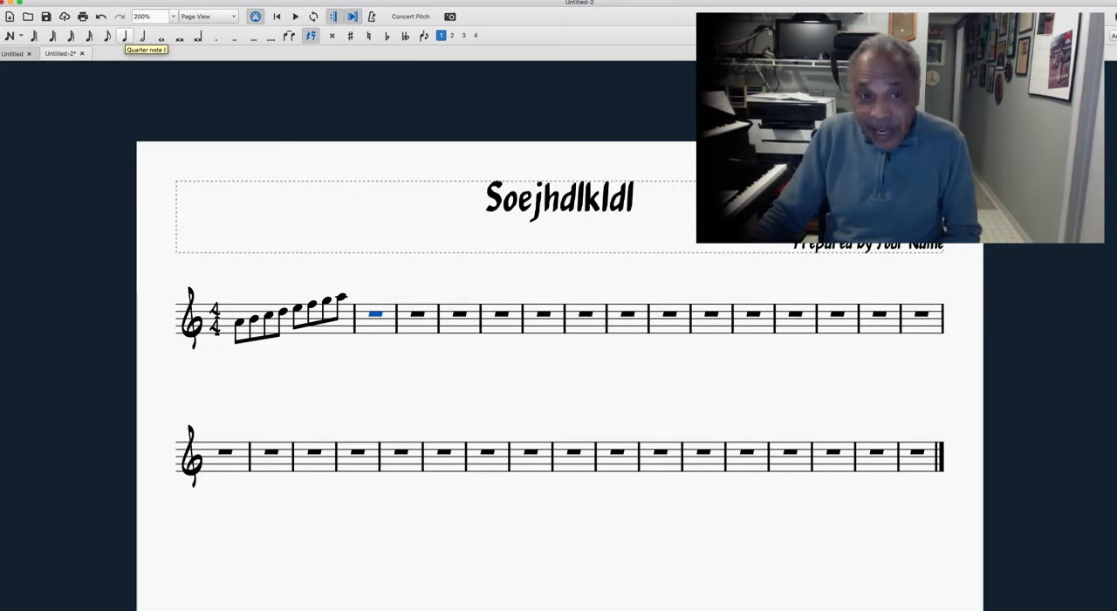
left_click(124, 36)
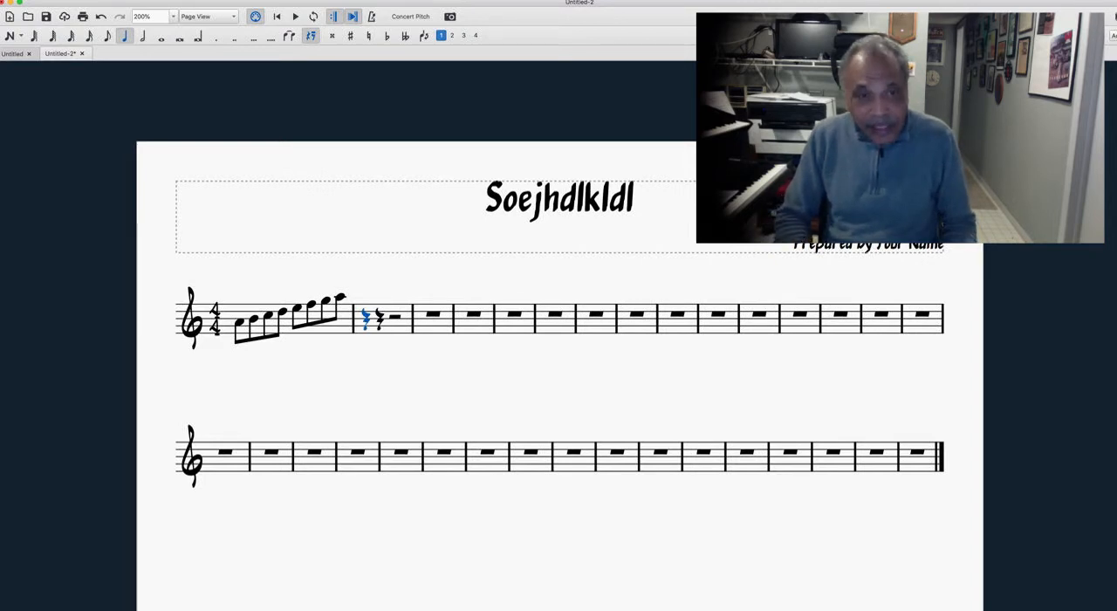
key("n")
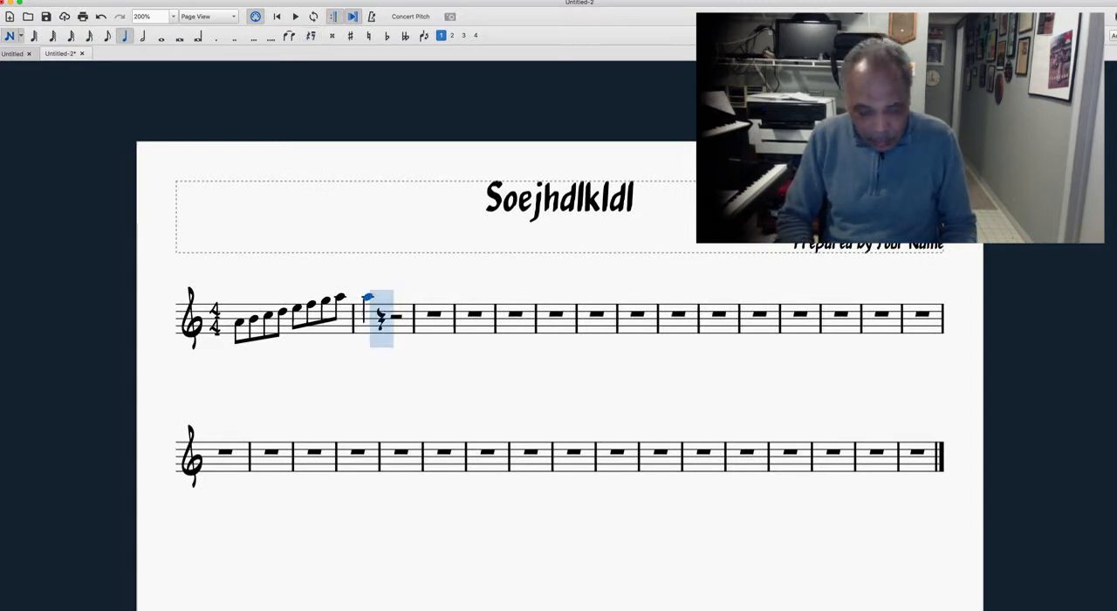
key("b")
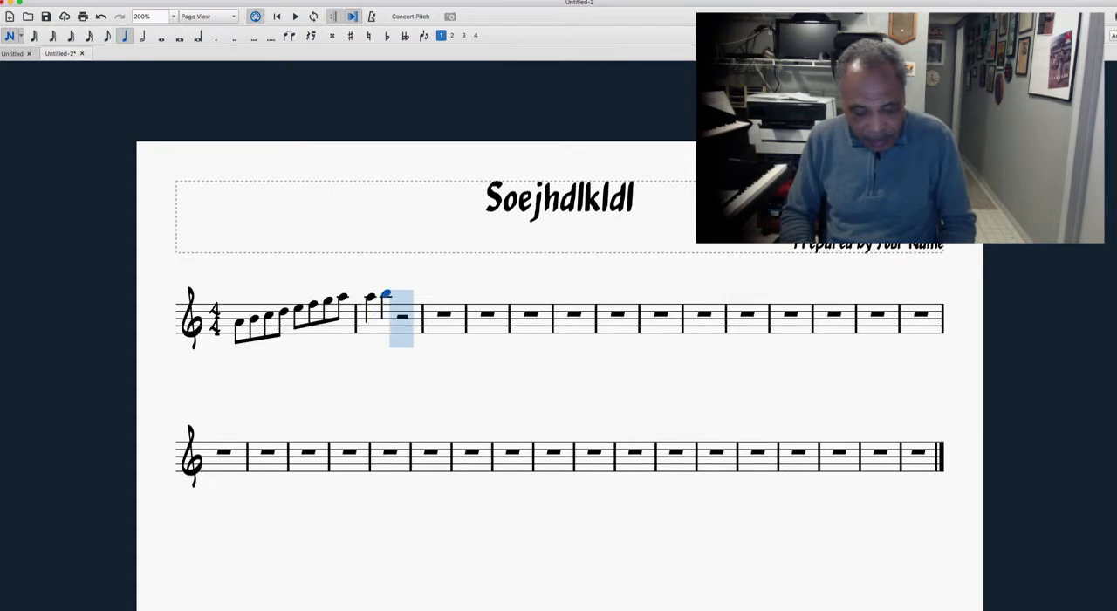
key("c")
key("d")
Step: Fill the third measure with the quarter notes E G F G and finish note input
key("f")
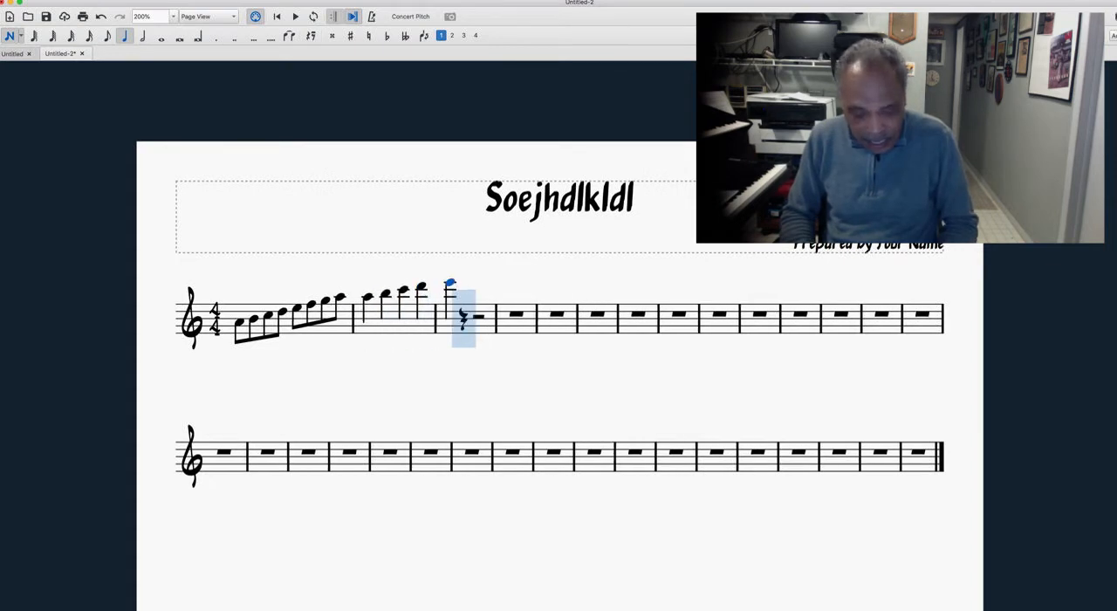
key("f")
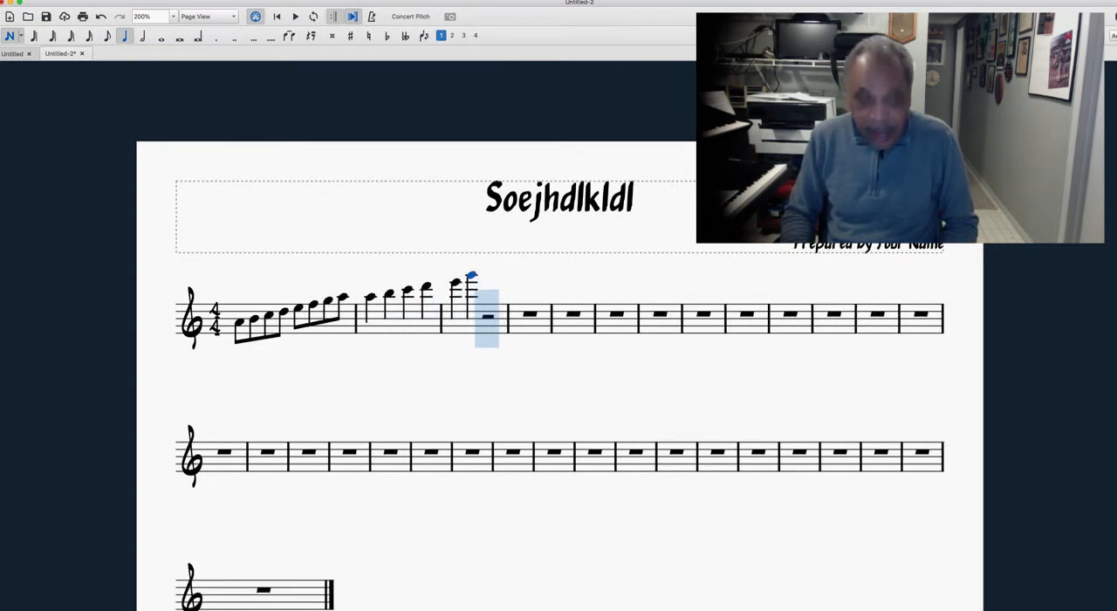
key("g")
key("a")
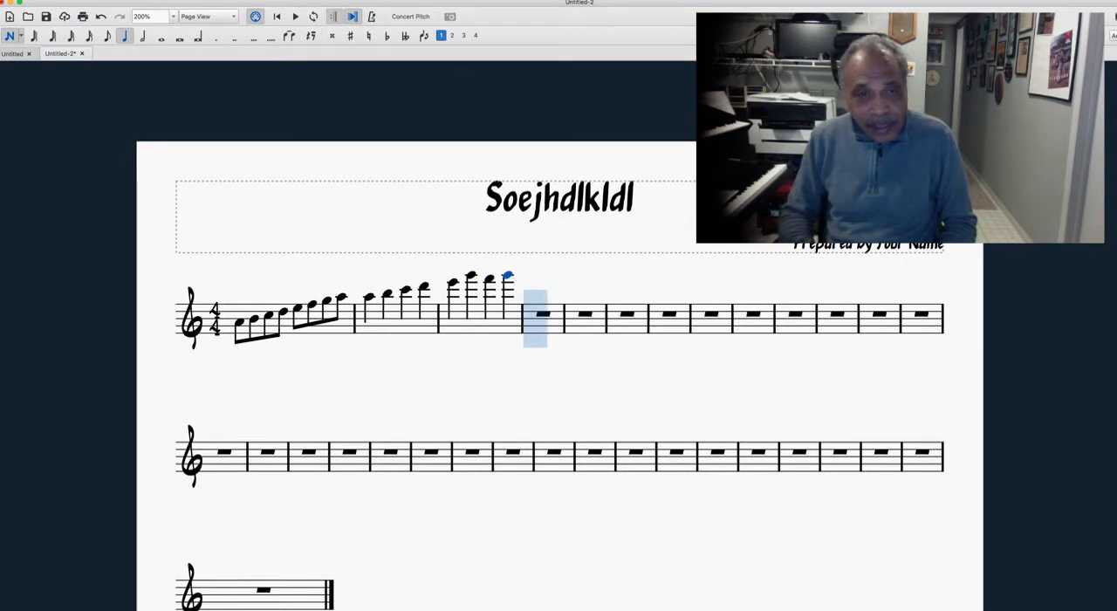
key("Escape")
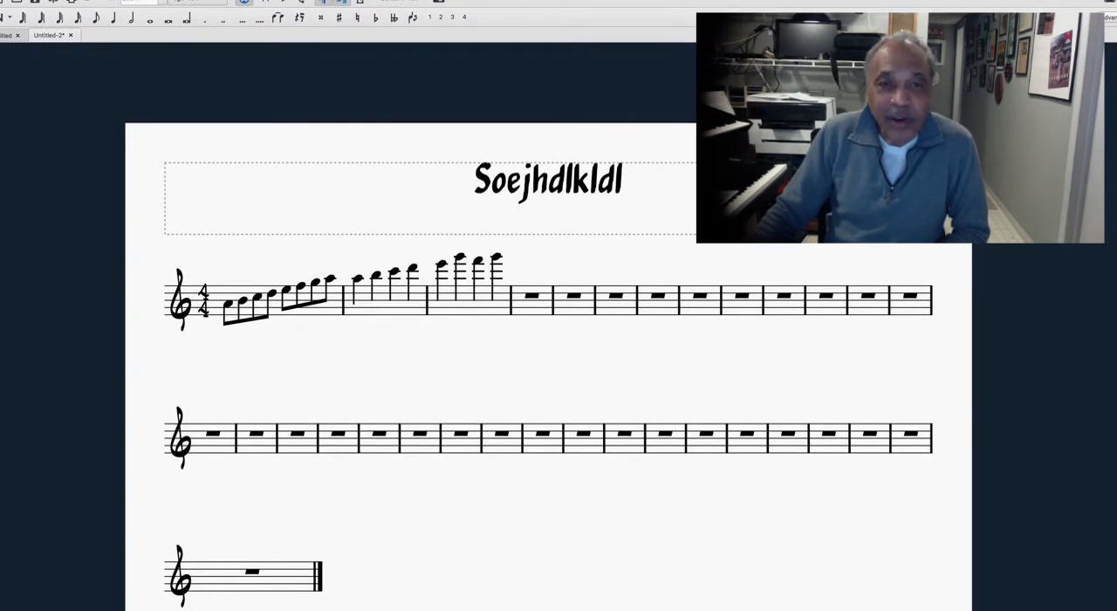
Step: Lower the second measure's first note by semitones to E flat, then raise it to F sharp
left_click(357, 280)
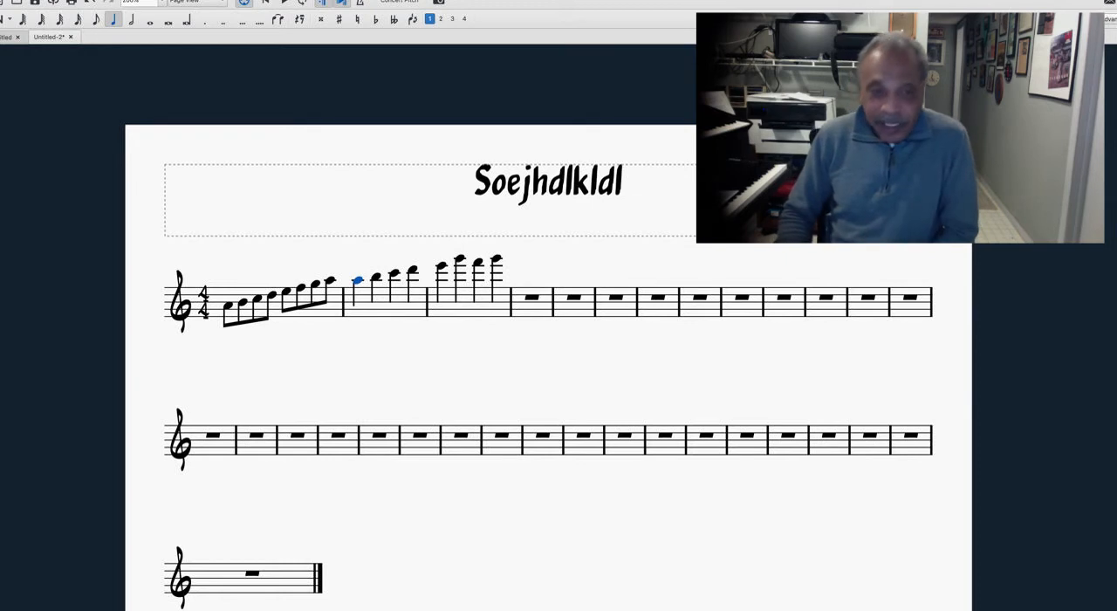
key("Down")
key("Down")
key("Down")
key("Down")
key("Down")
key("Down")
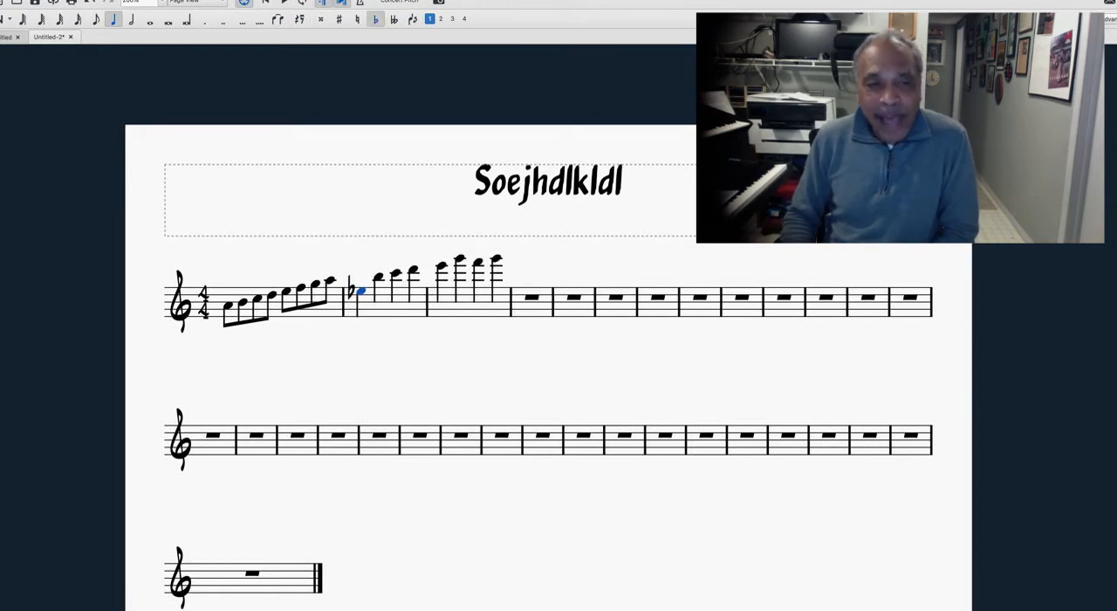
key("Up")
key("Up")
key("Up")
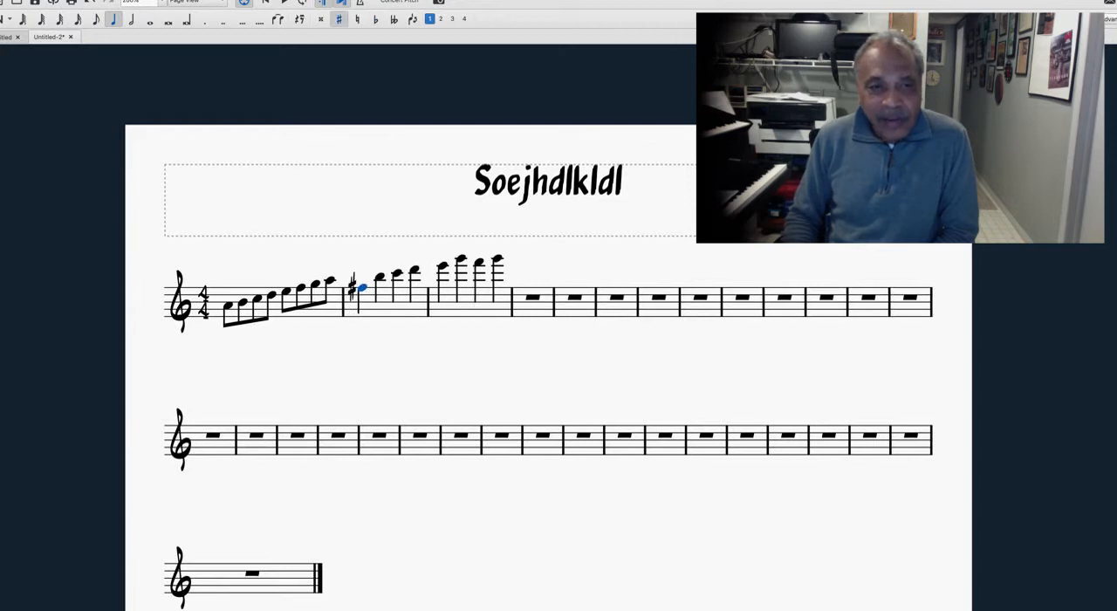
Step: Raise the second measure's first note to A, then shift it by octaves to the A in the staff's second space
key("Up")
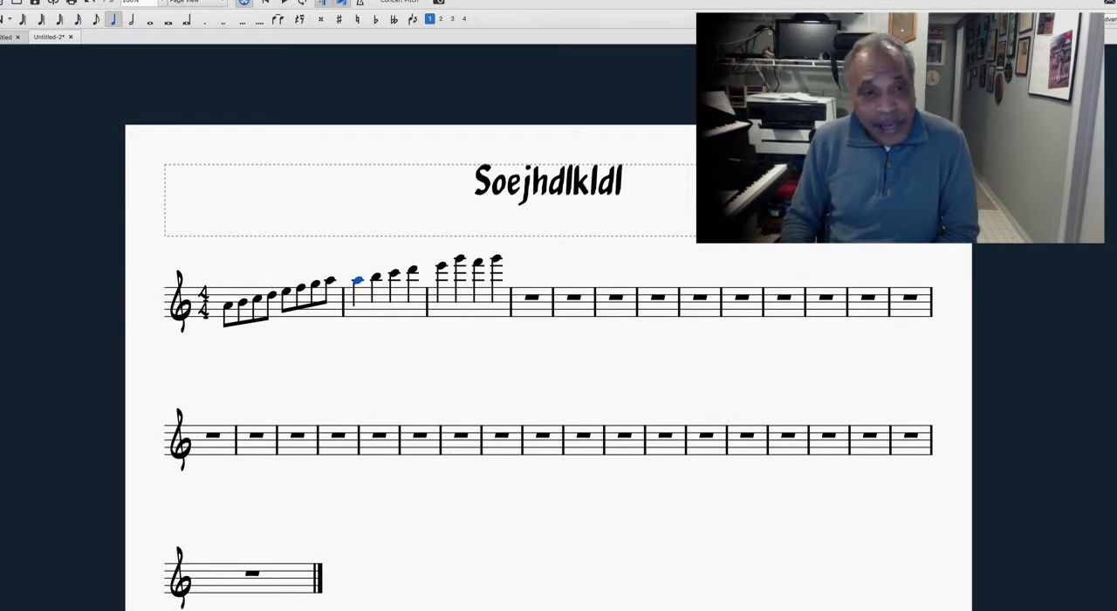
key("ctrl+Down")
key("ctrl+Down")
key("ctrl+Down")
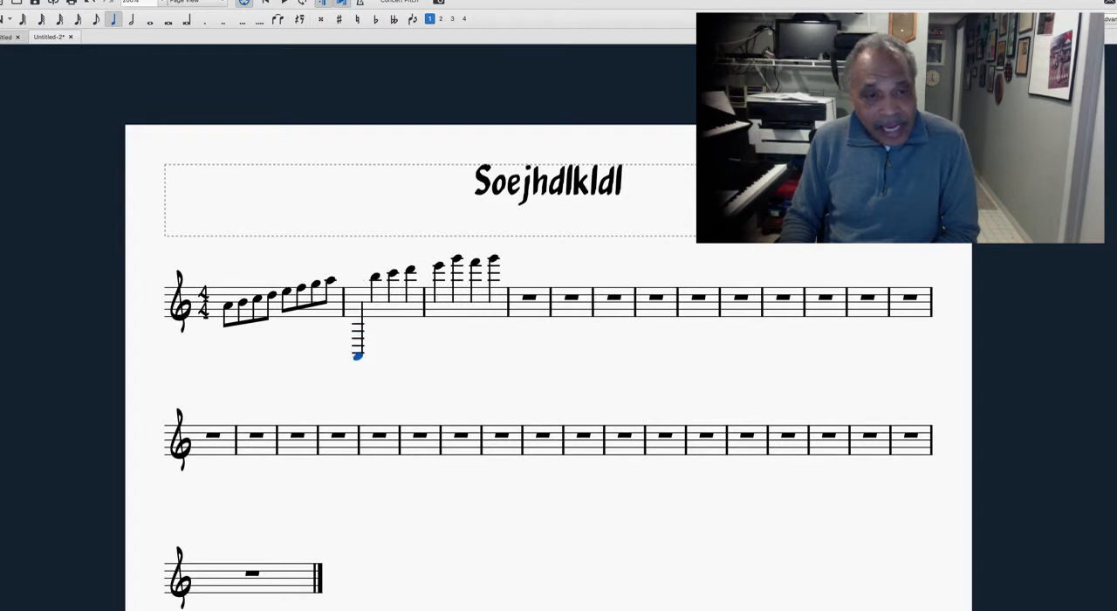
key("ctrl+Up")
key("ctrl+Up")
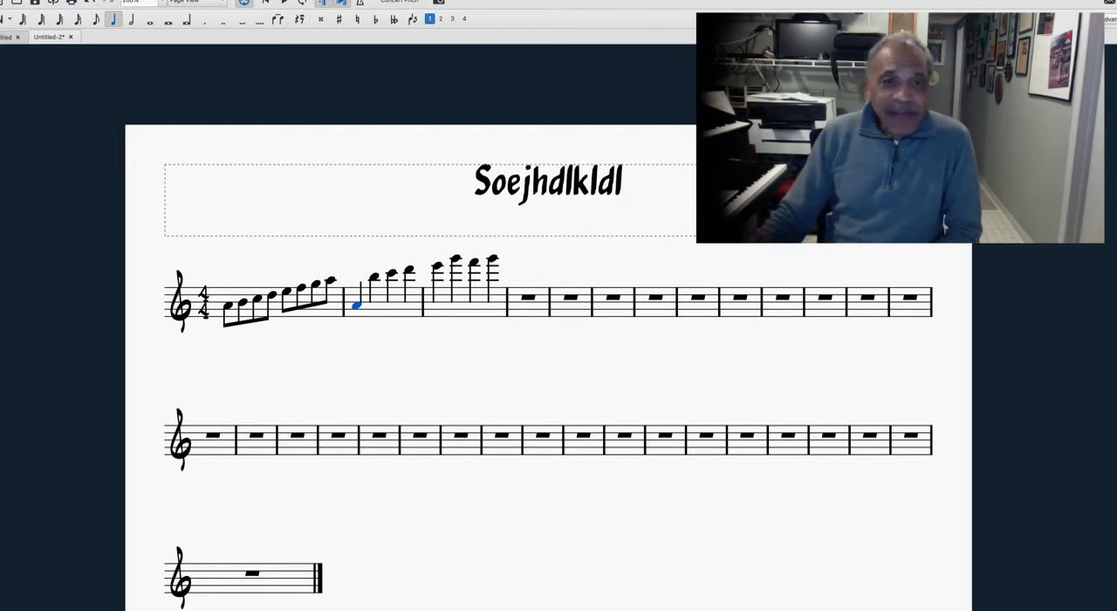
Step: Fill the empty fourth measure with two half notes, both C
key("Right")
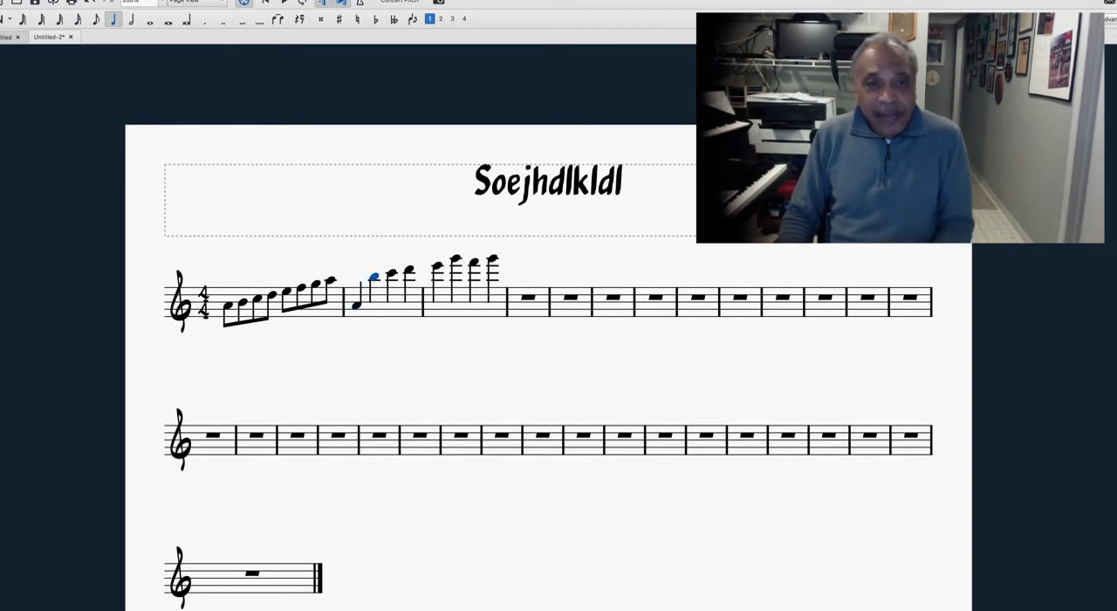
key("Right")
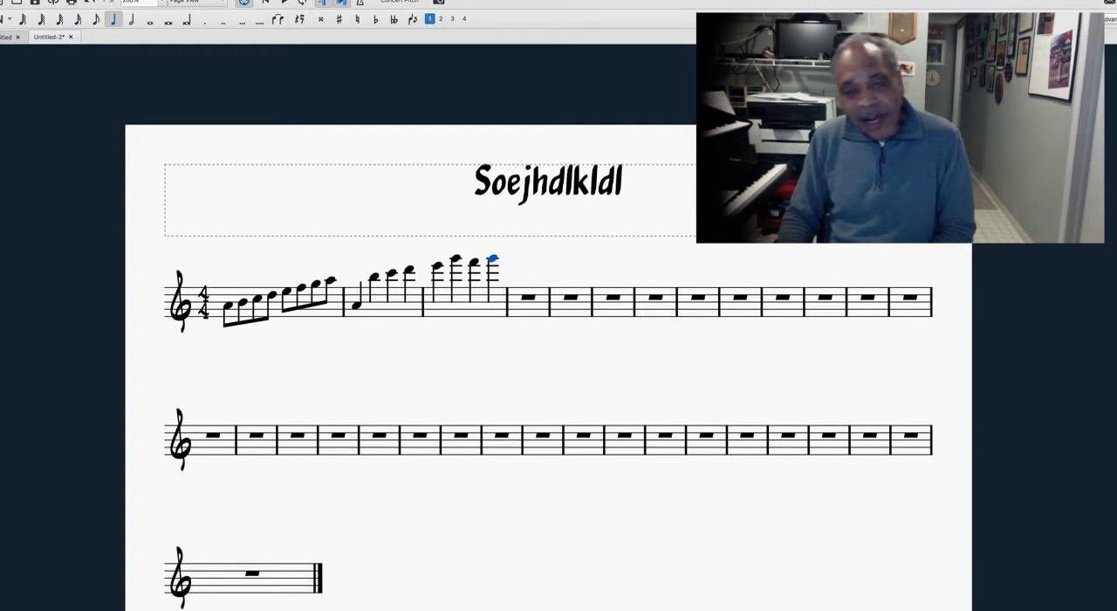
key("Right")
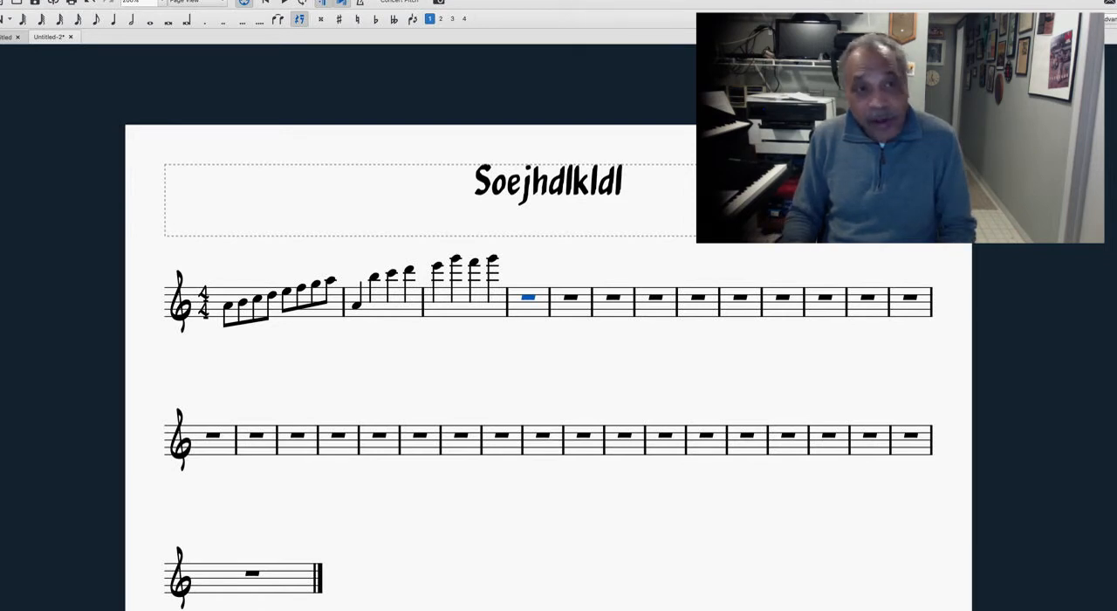
key("5")
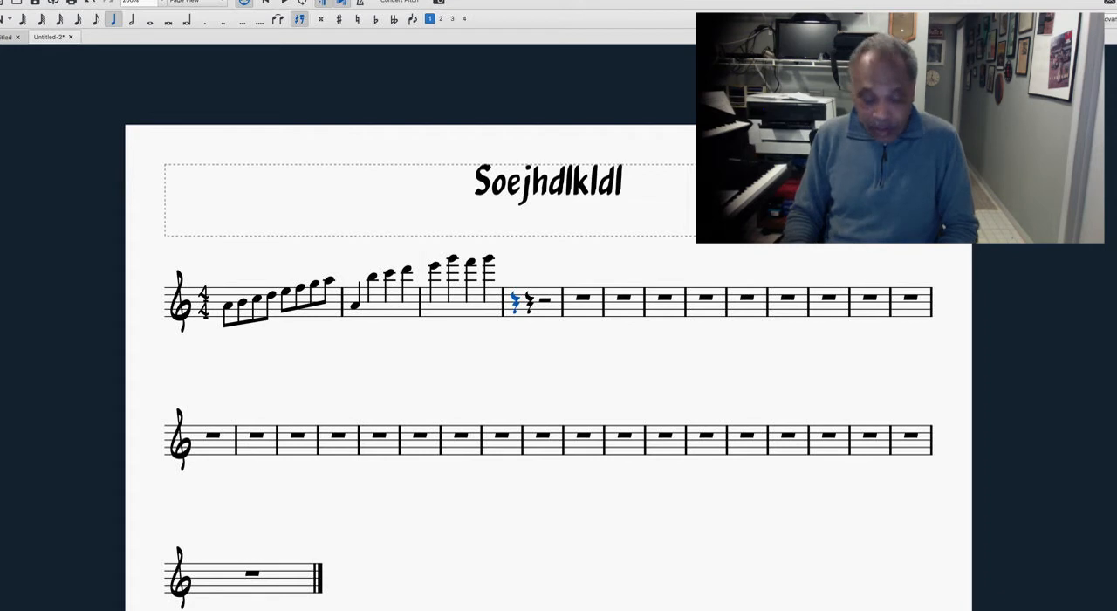
key("6")
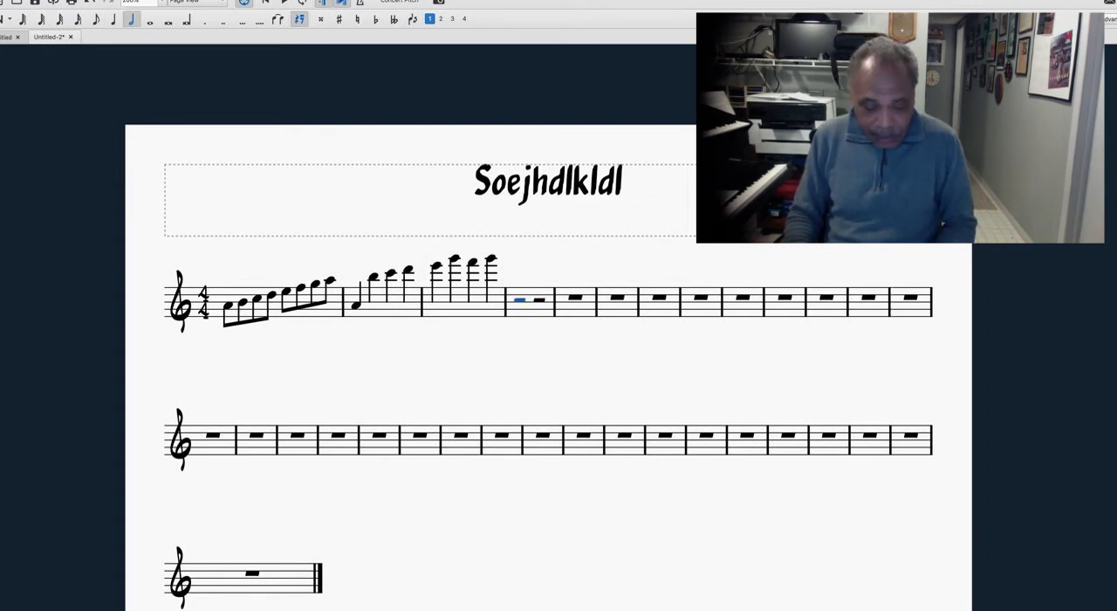
key("c")
key("c")
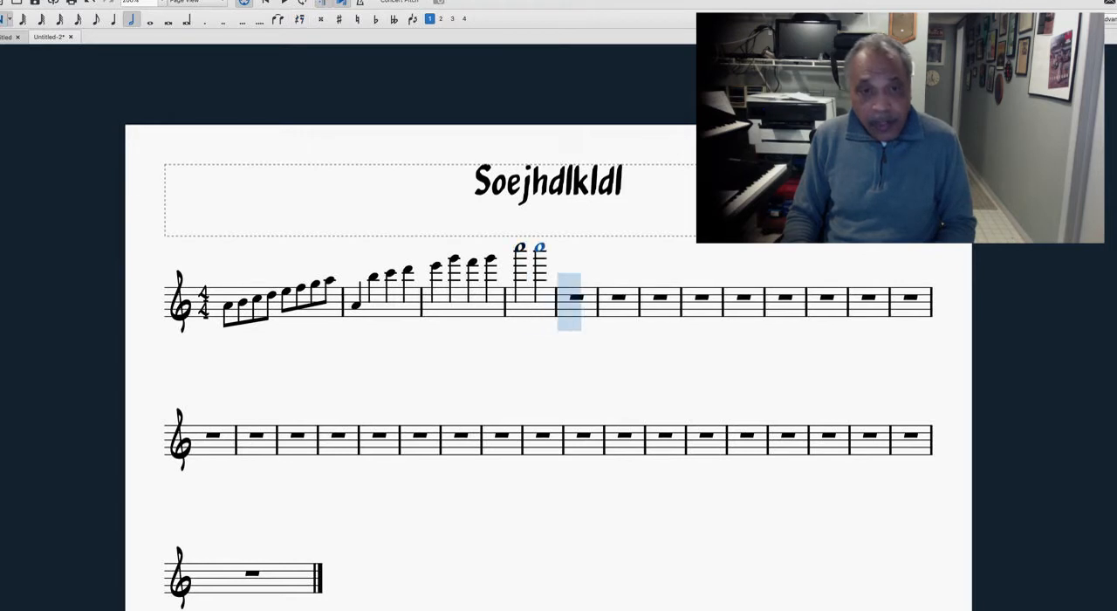
Step: Lower the fourth measure's first half note by two octaves and its second half note by three octaves
key("Left")
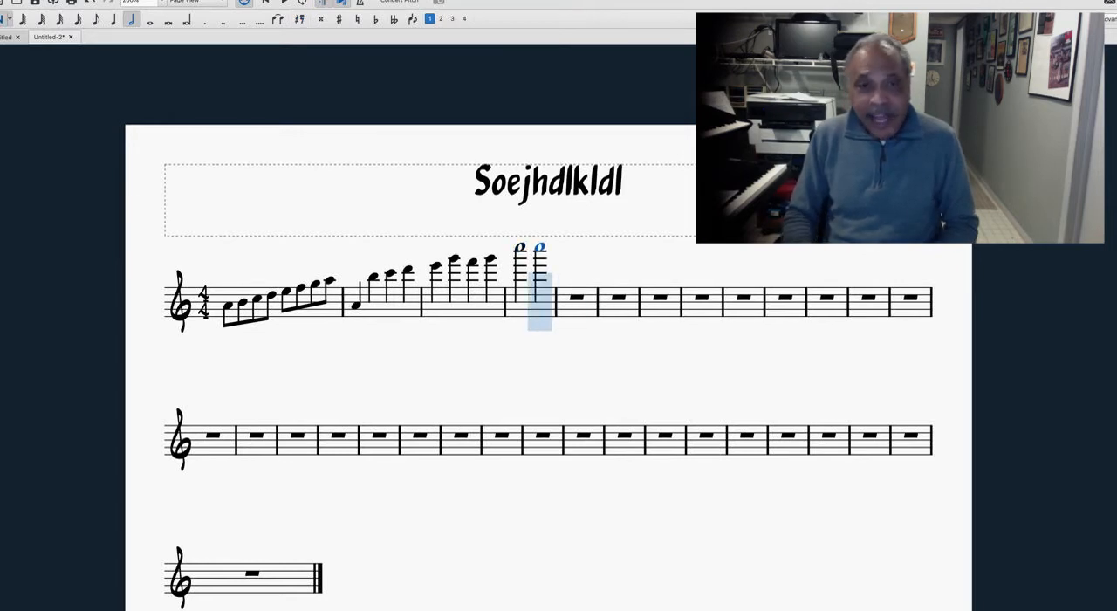
key("Left")
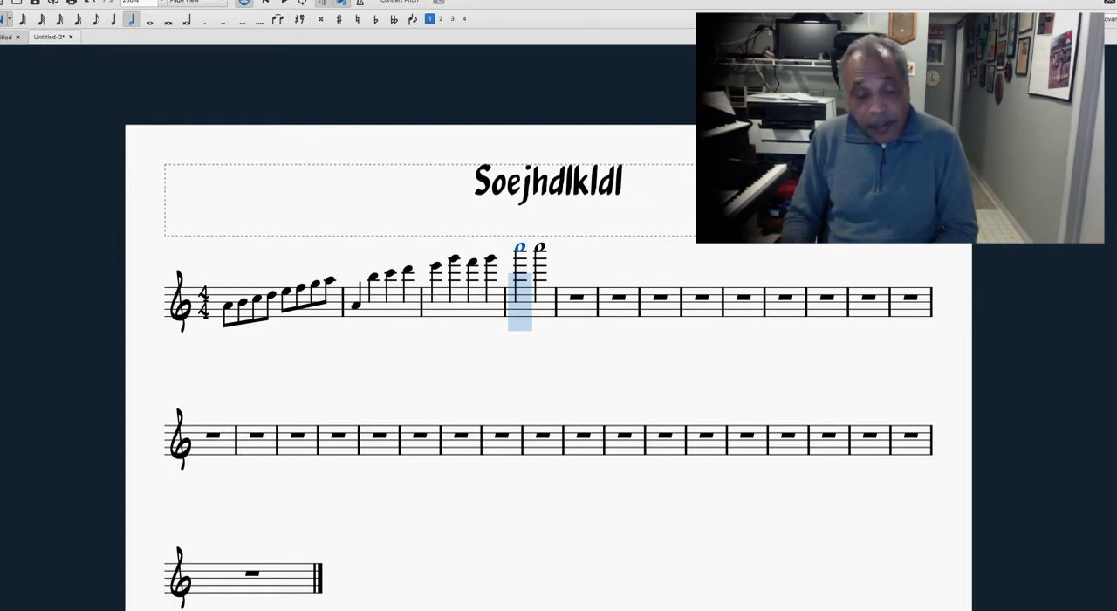
key("ctrl+Down")
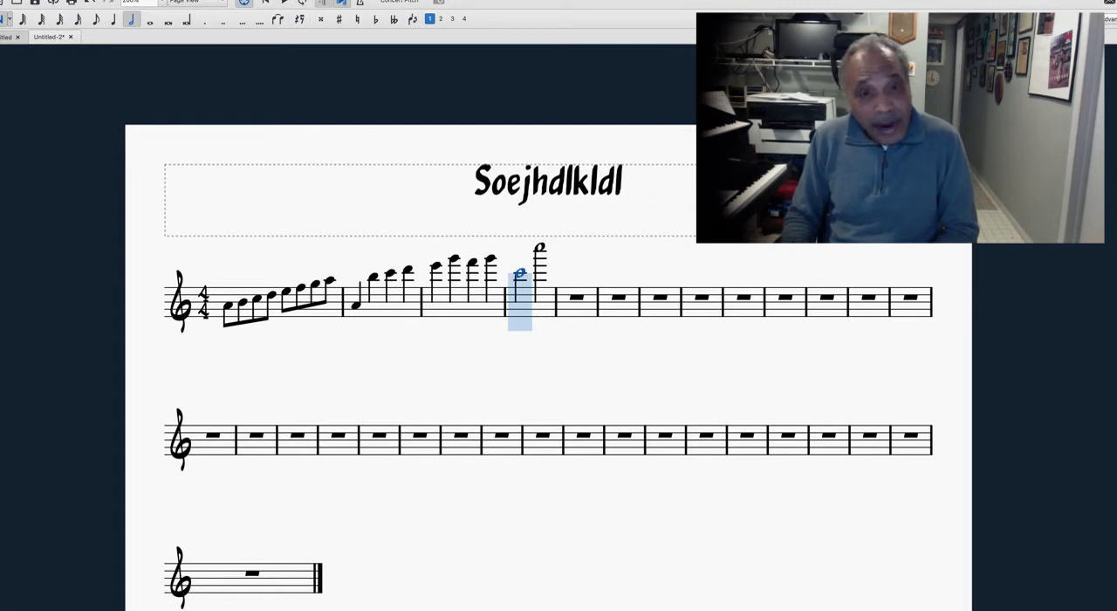
key("ctrl+Down")
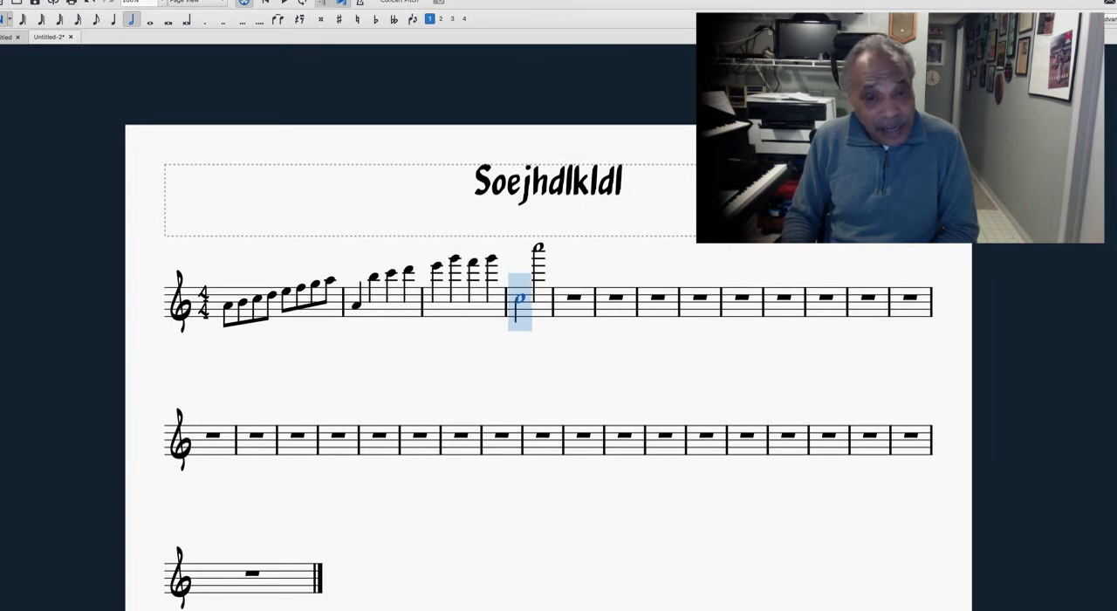
key("Right")
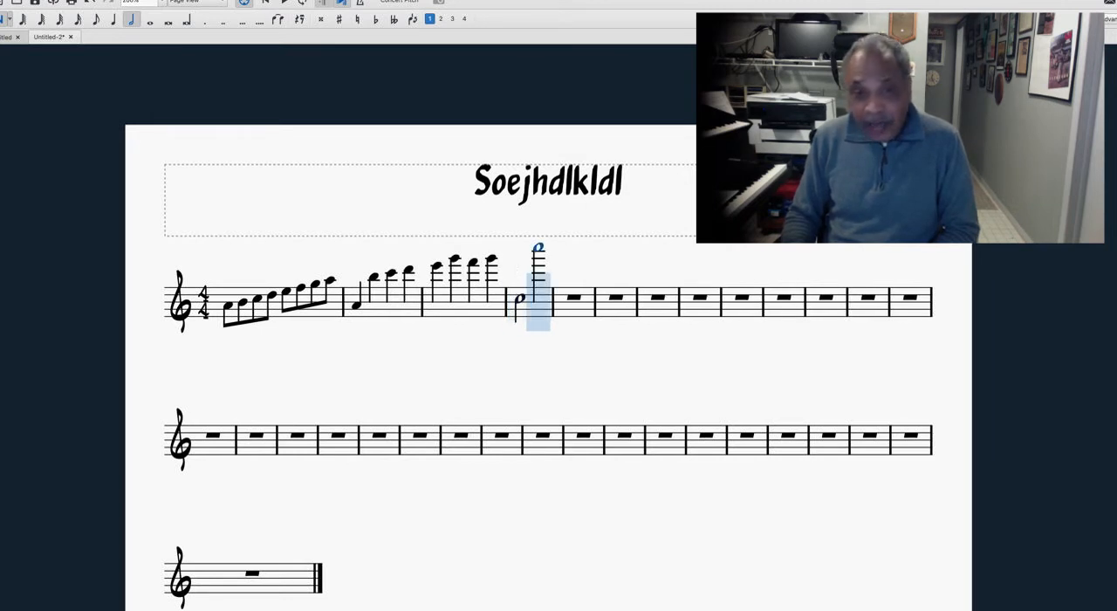
key("ctrl+Down")
key("ctrl+Down")
key("ctrl+Down")
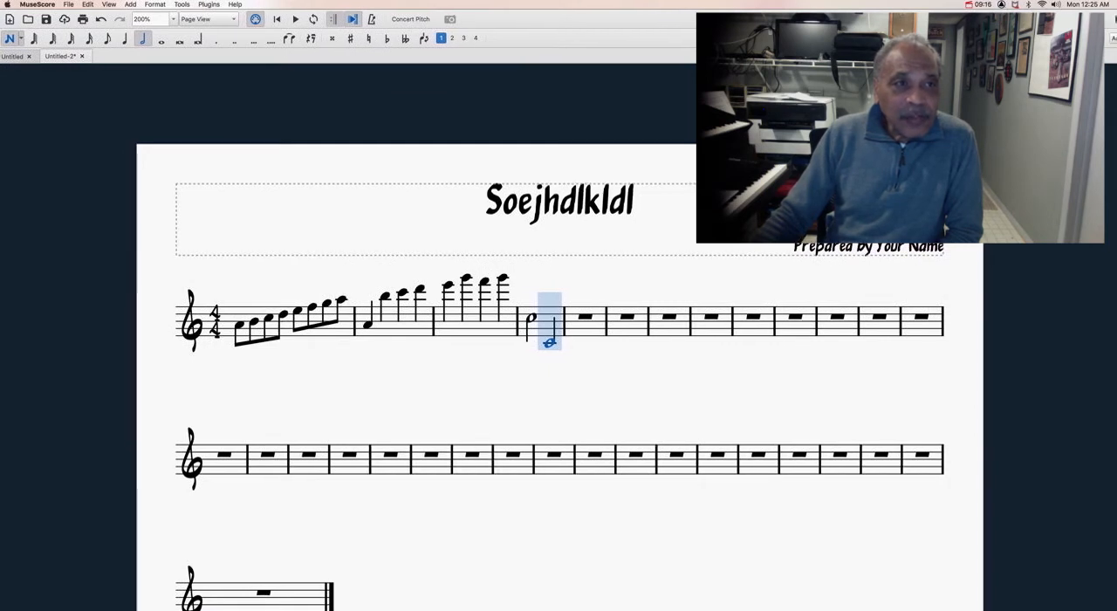
Step: Show the Palettes and place them over the left margin of the score page
left_click(130, 5)
mouse_move(109, 5)
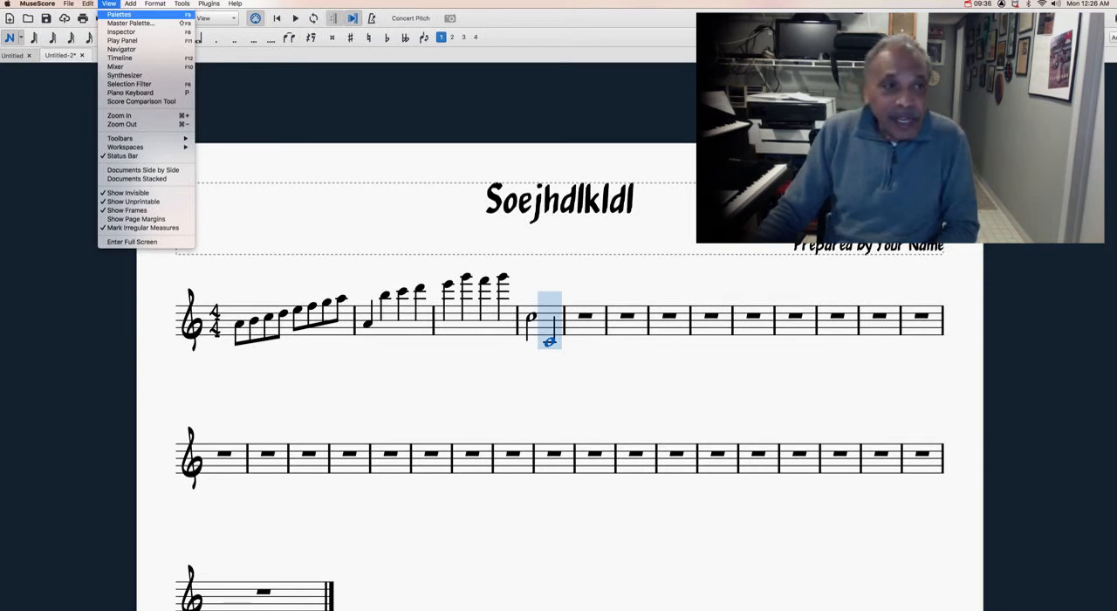
left_click(118, 14)
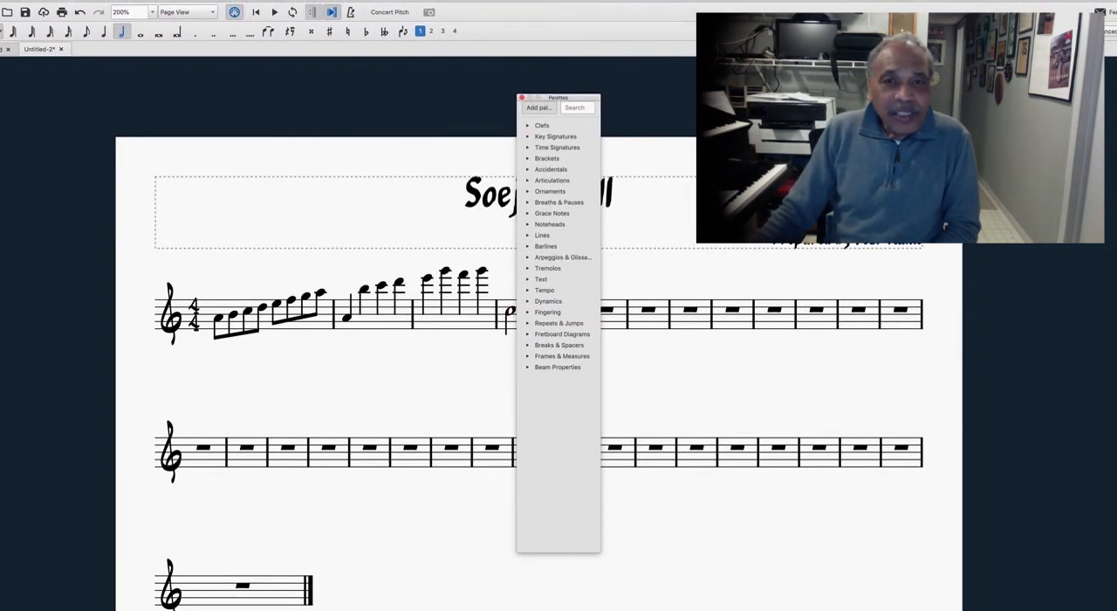
left_click_drag(577, 97, 151, 116)
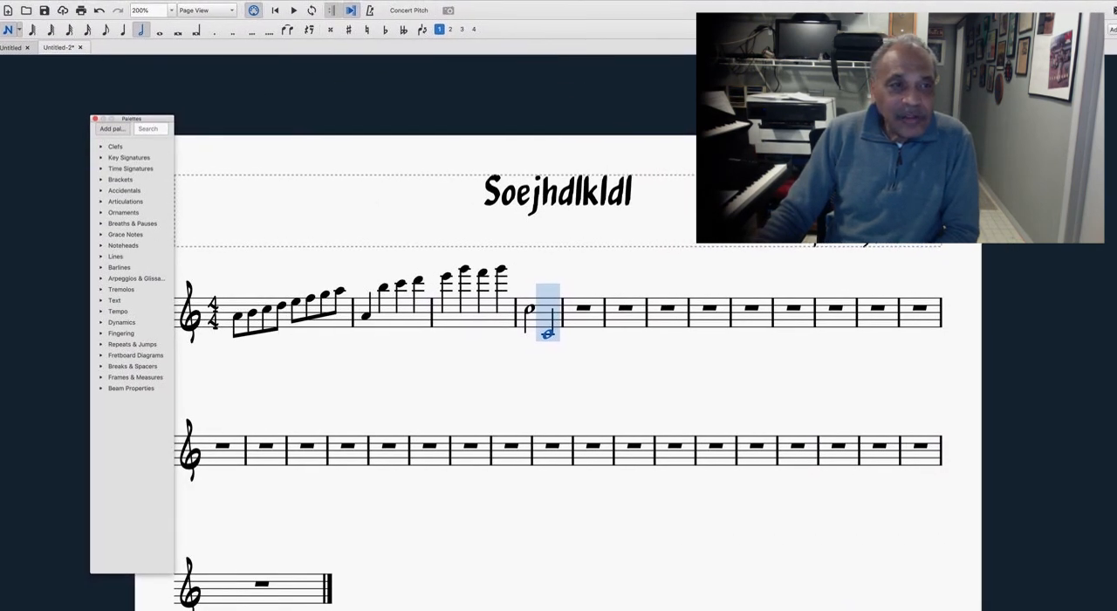
left_click_drag(151, 120, 142, 129)
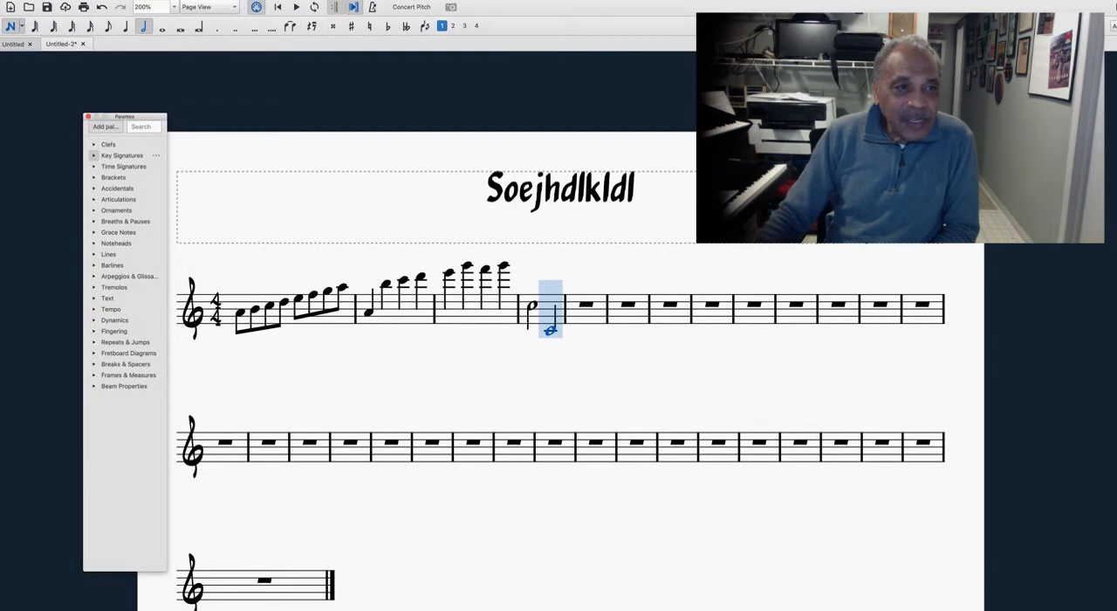
Step: Examine the contents of the Clefs palette and the Text palette, collapsing each one again
left_click(94, 155)
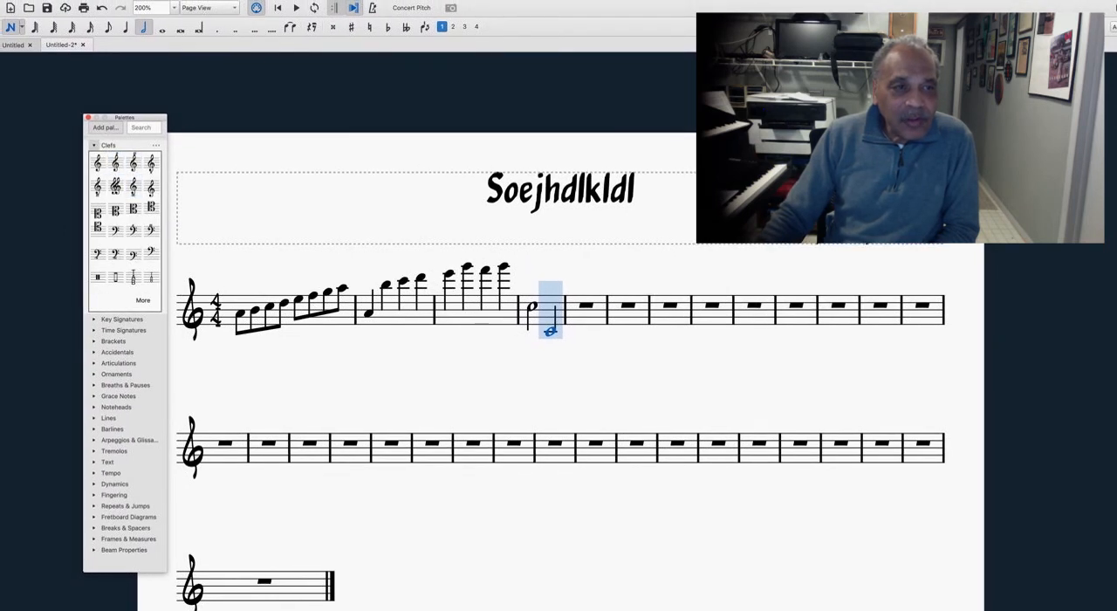
left_click(94, 145)
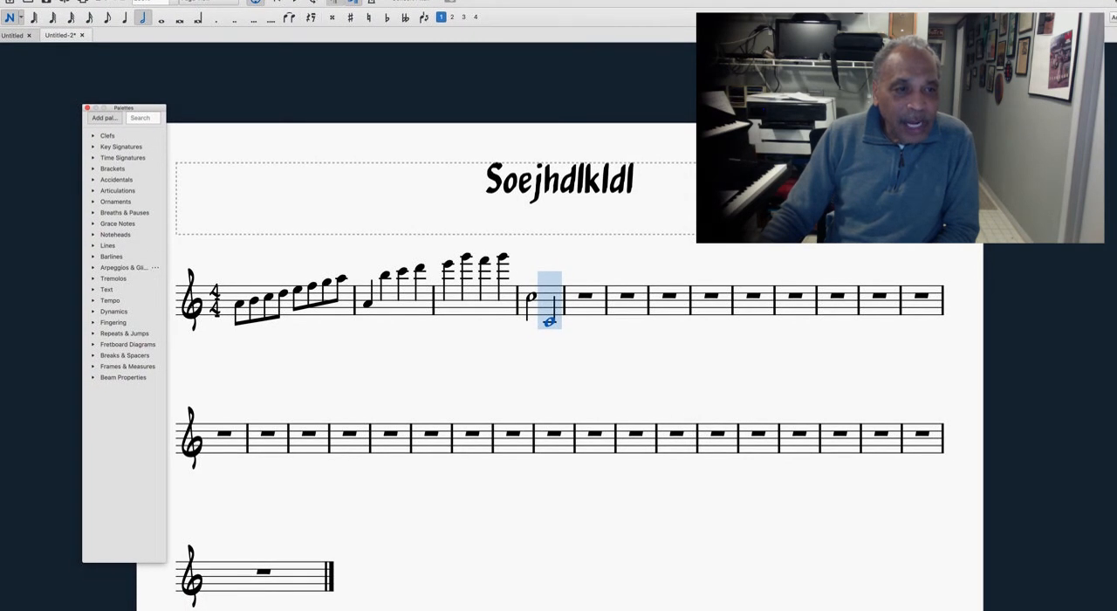
left_click(93, 290)
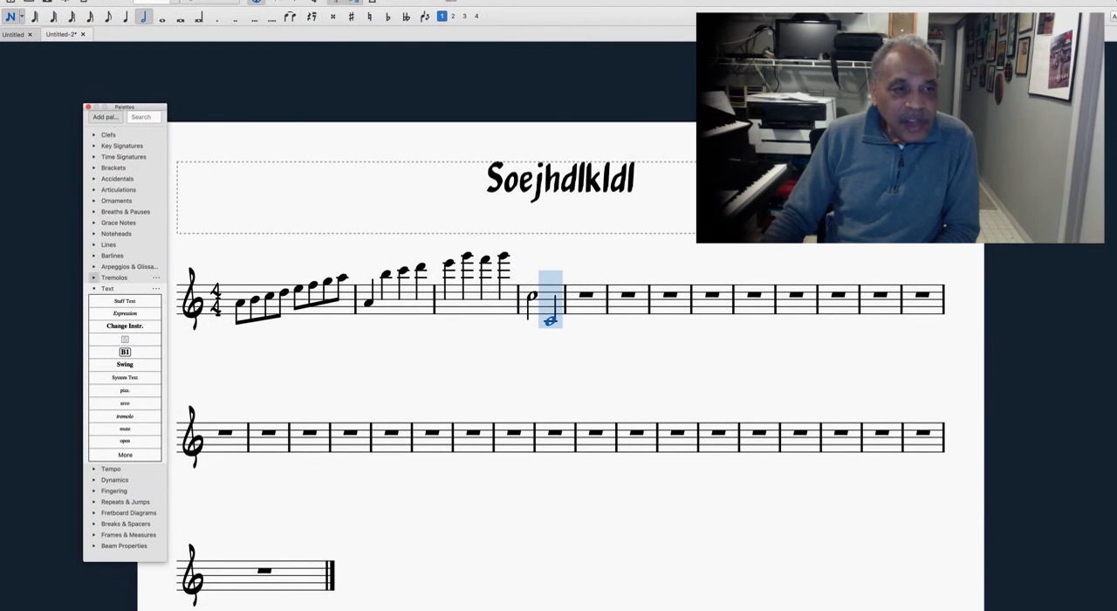
left_click(94, 289)
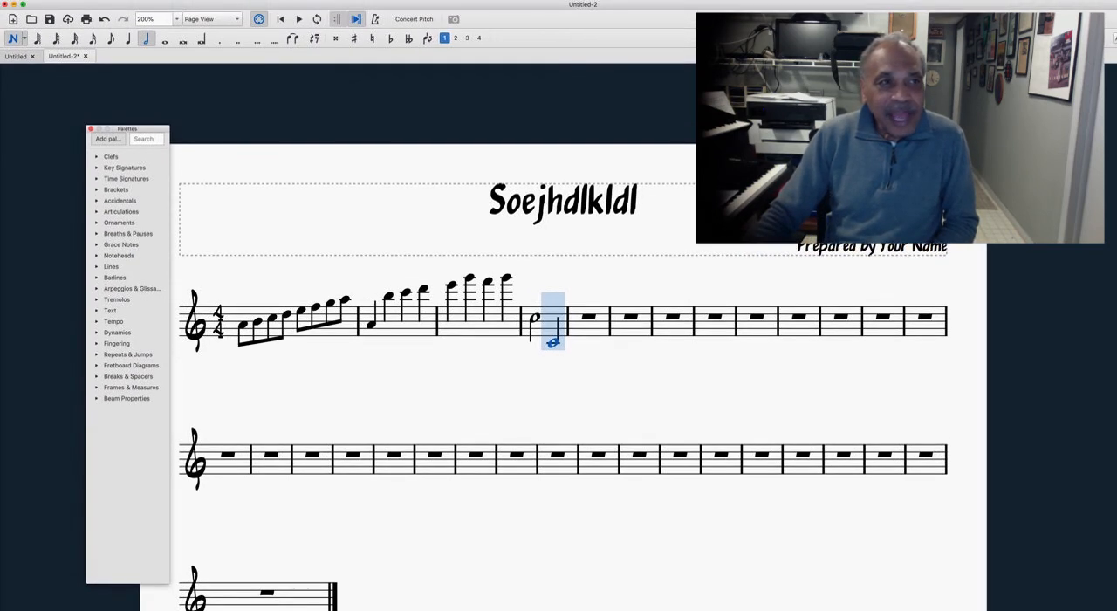
left_click(71, 4)
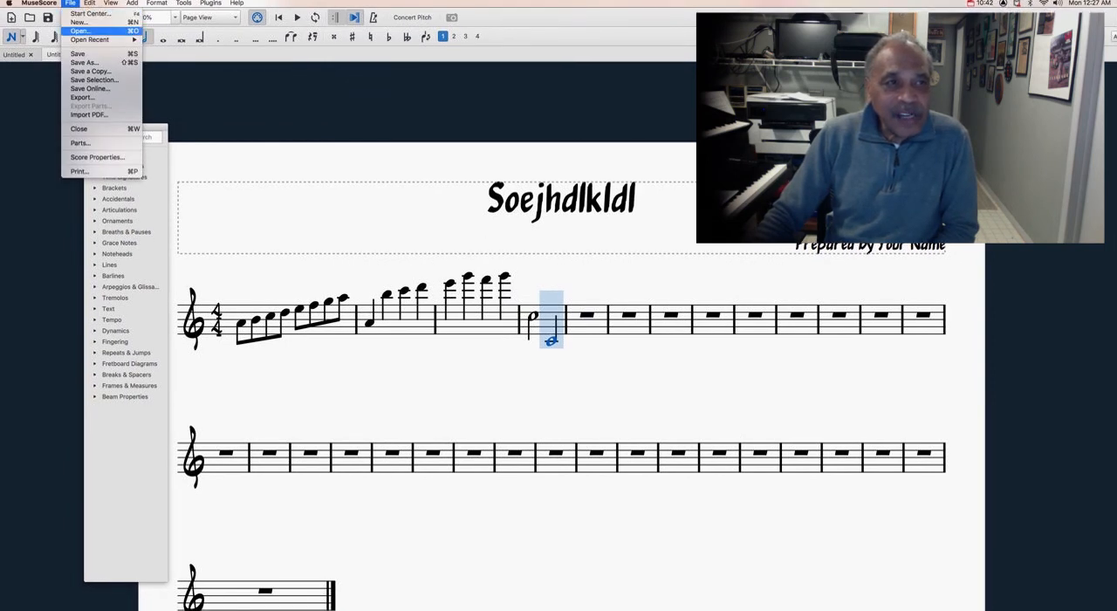
left_click(77, 30)
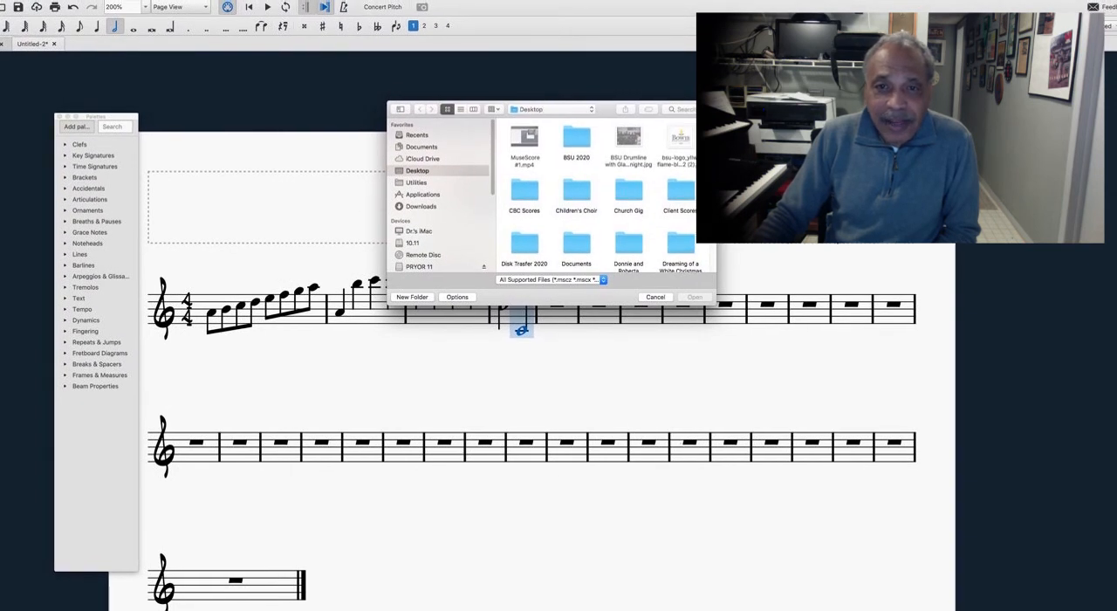
scroll(602, 197, "down", 3)
scroll(602, 196, "down", 3)
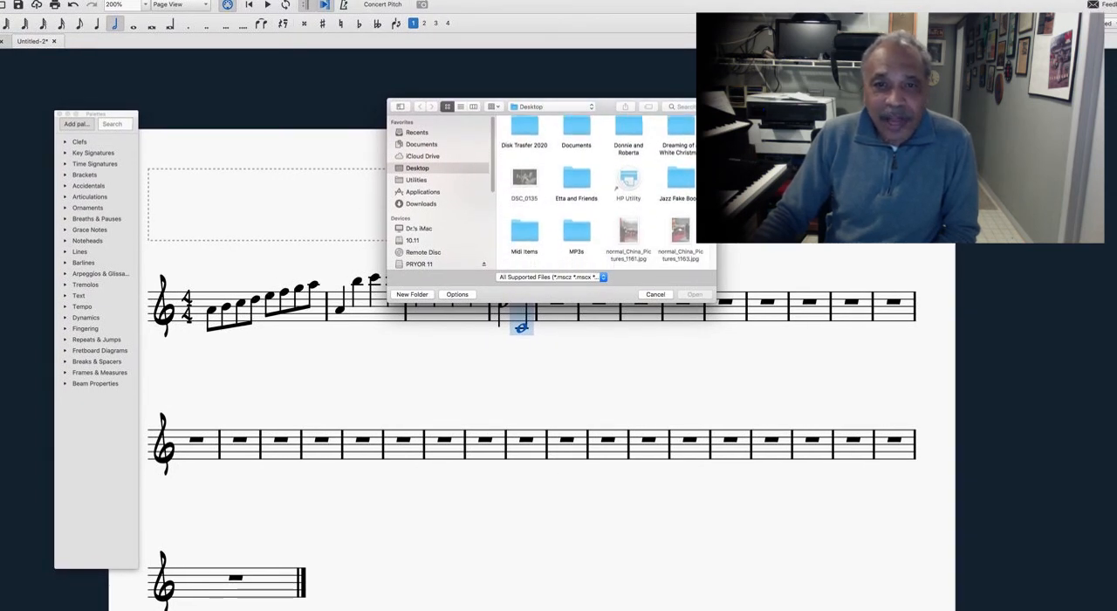
scroll(602, 196, "down", 5)
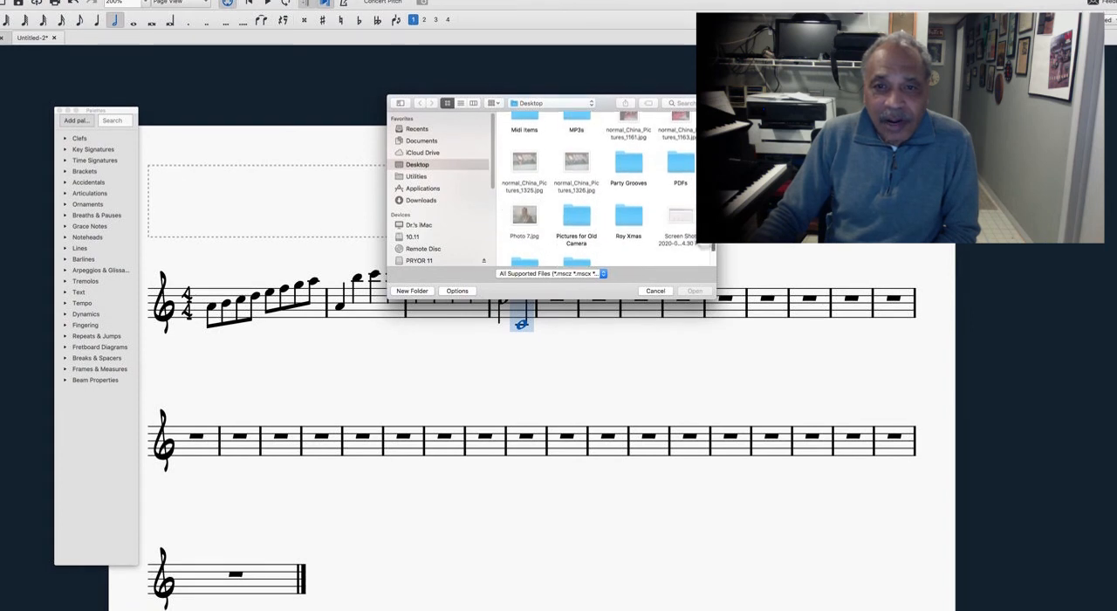
scroll(602, 188, "up", 10)
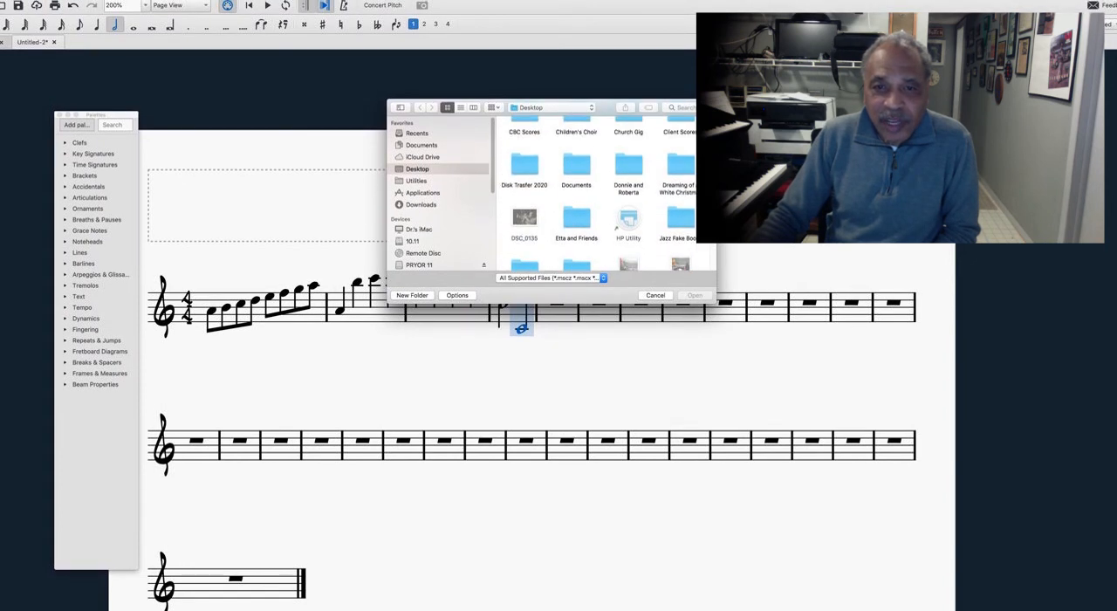
left_click(660, 287)
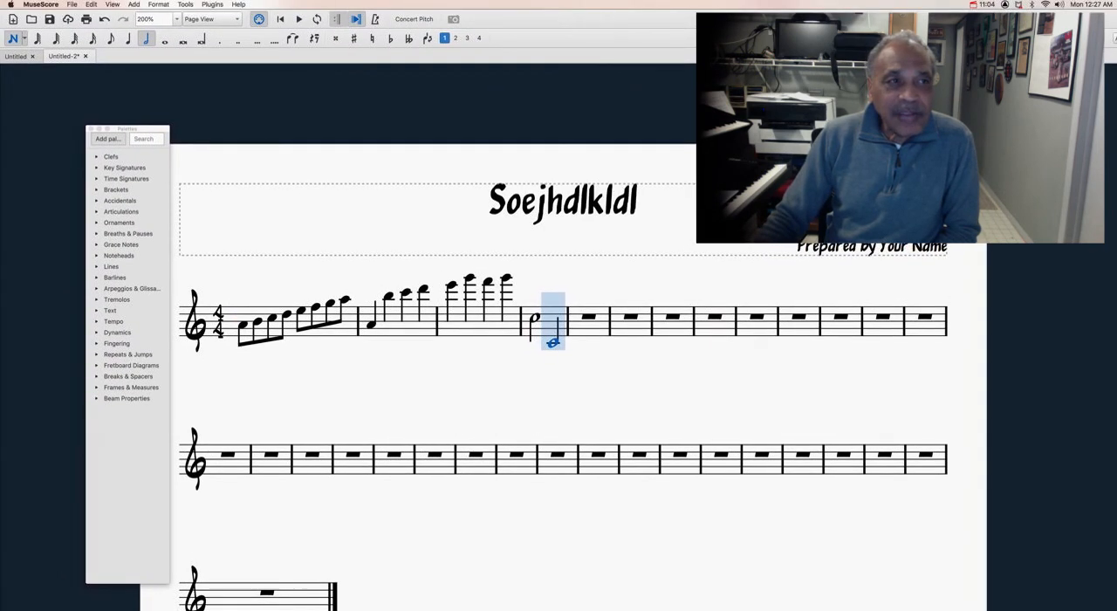
Step: In Some_Enchanted_Evening, move the first measure's second note by semitones up to A sharp, down to F and back to F sharp
mouse_move(91, 42)
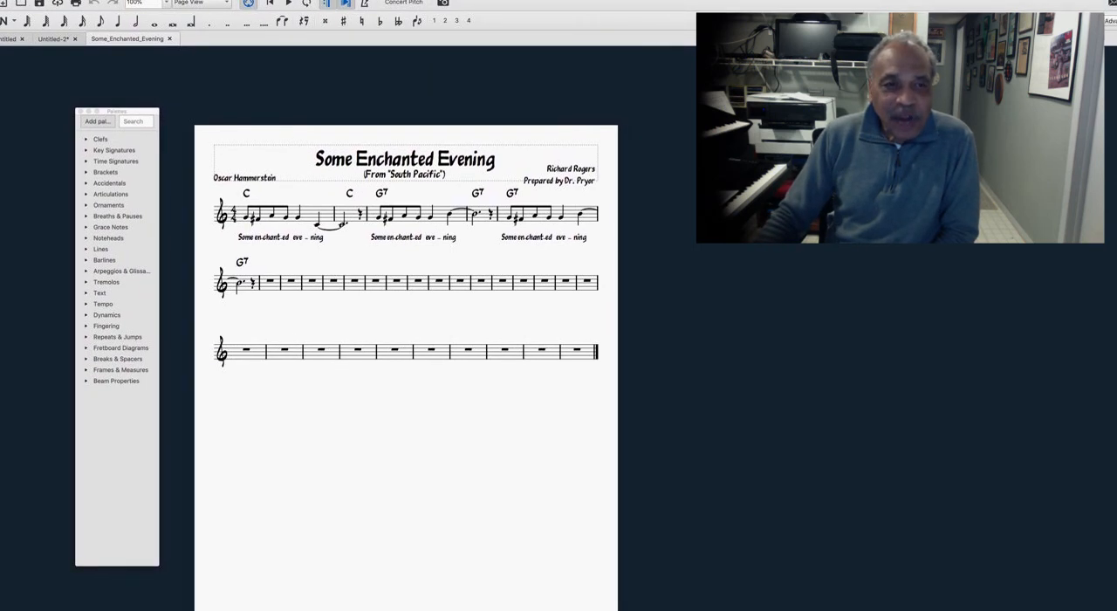
left_click(258, 220)
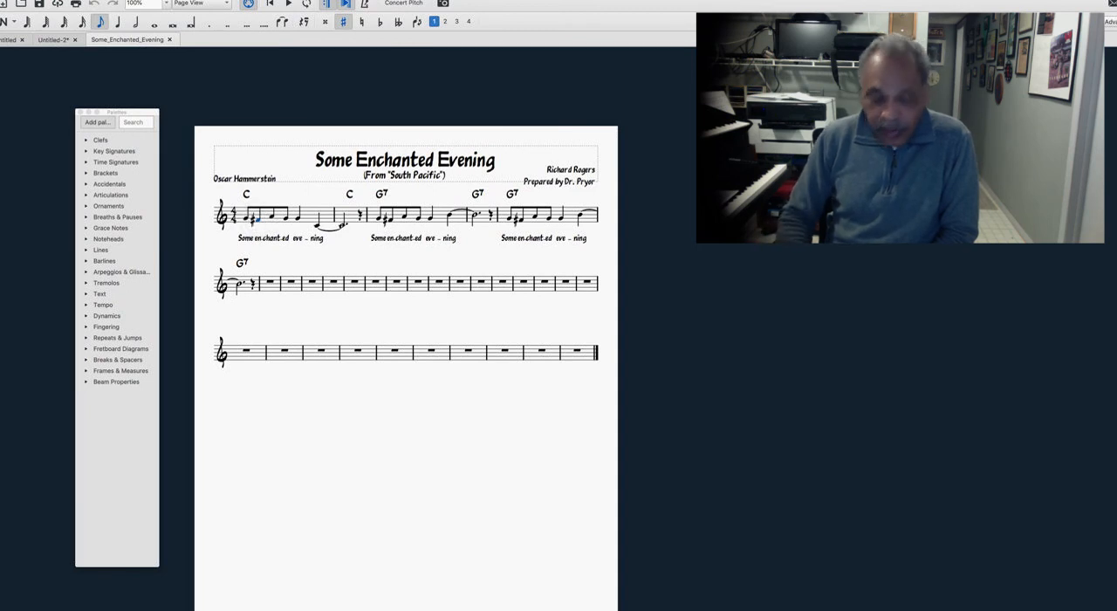
key("Up")
key("Up")
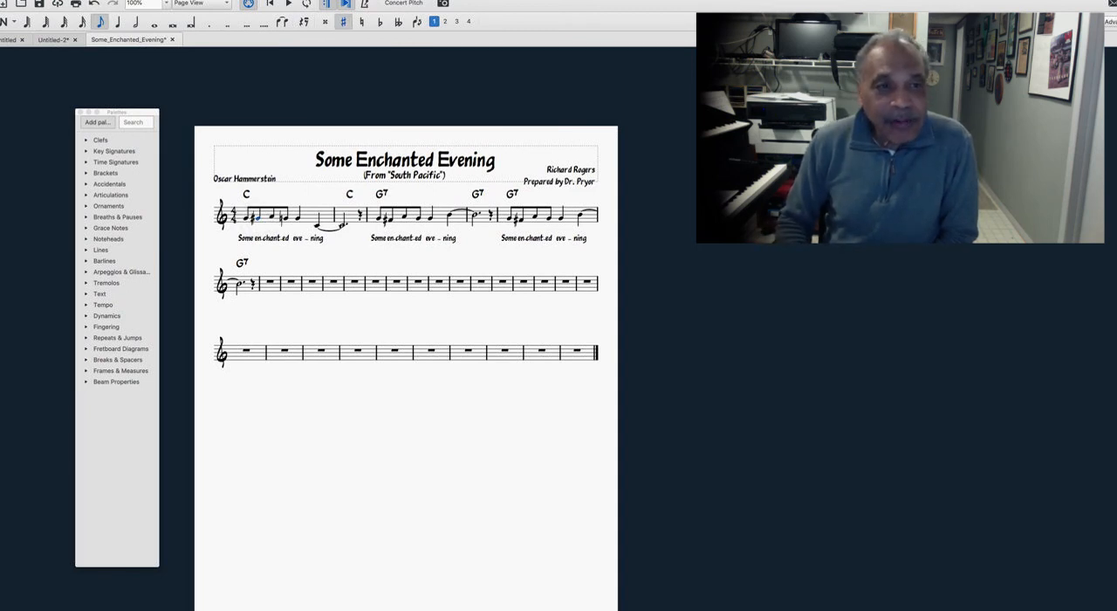
key("Up")
key("super+s")
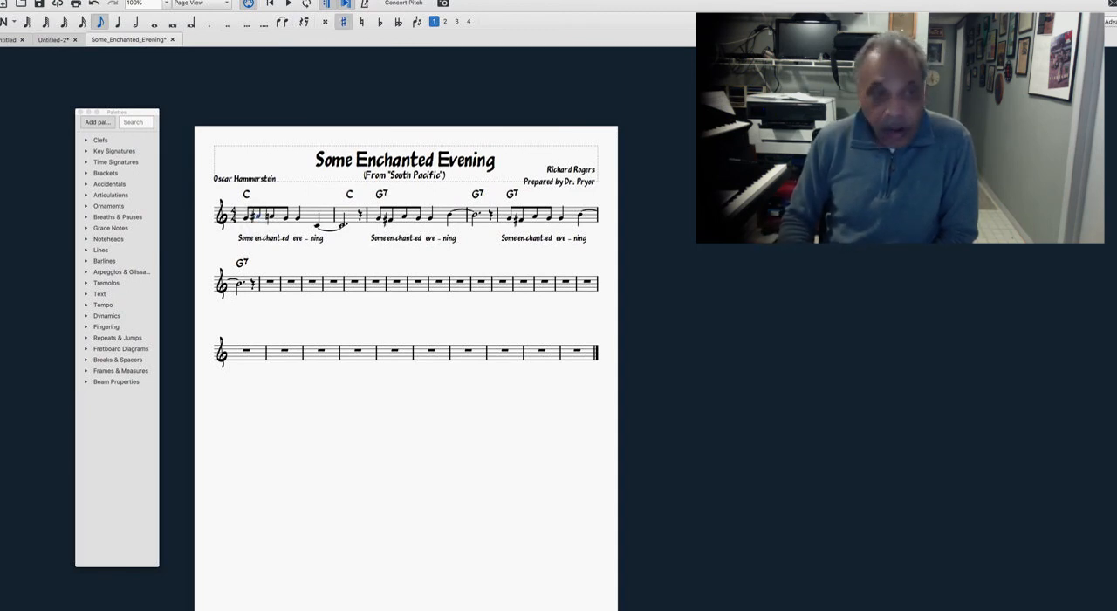
key("Down")
key("Down")
key("Down")
key("Down")
key("Down")
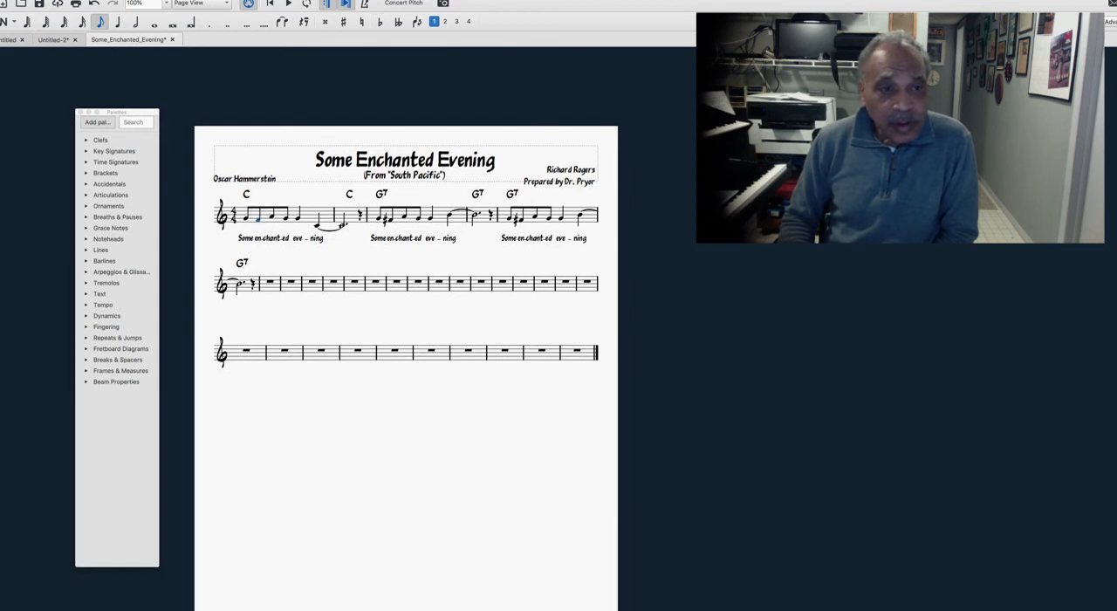
key("Up")
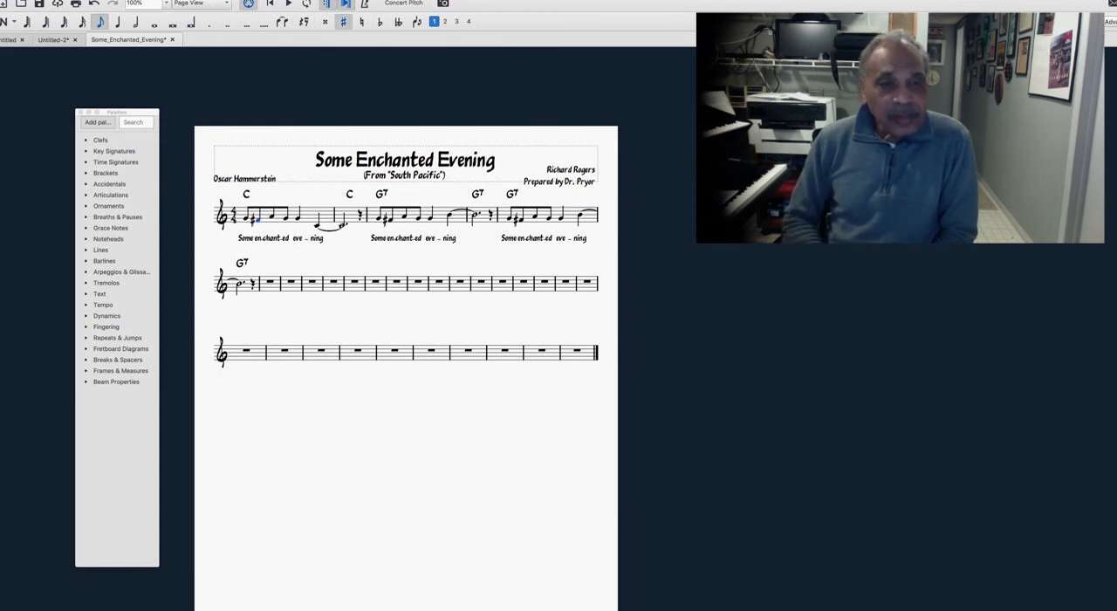